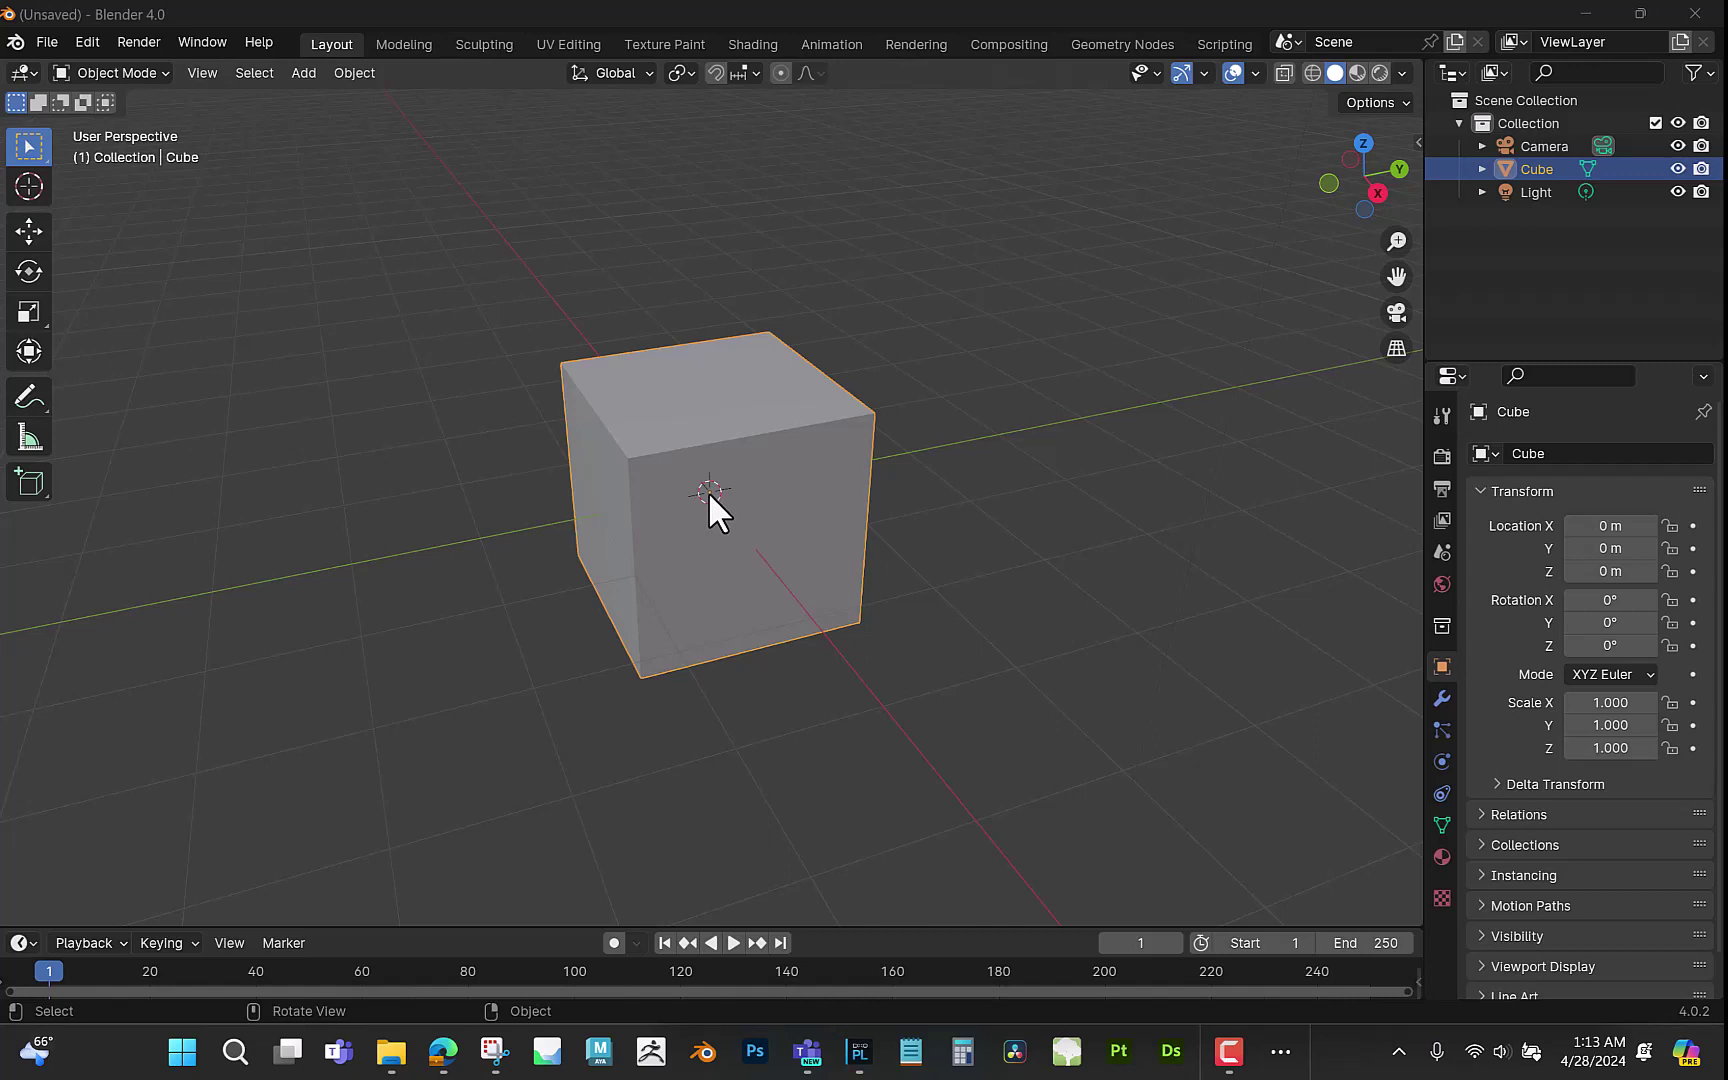
pyautogui.scroll(-4, 820, 515)
pyautogui.scroll(2, 840, 515)
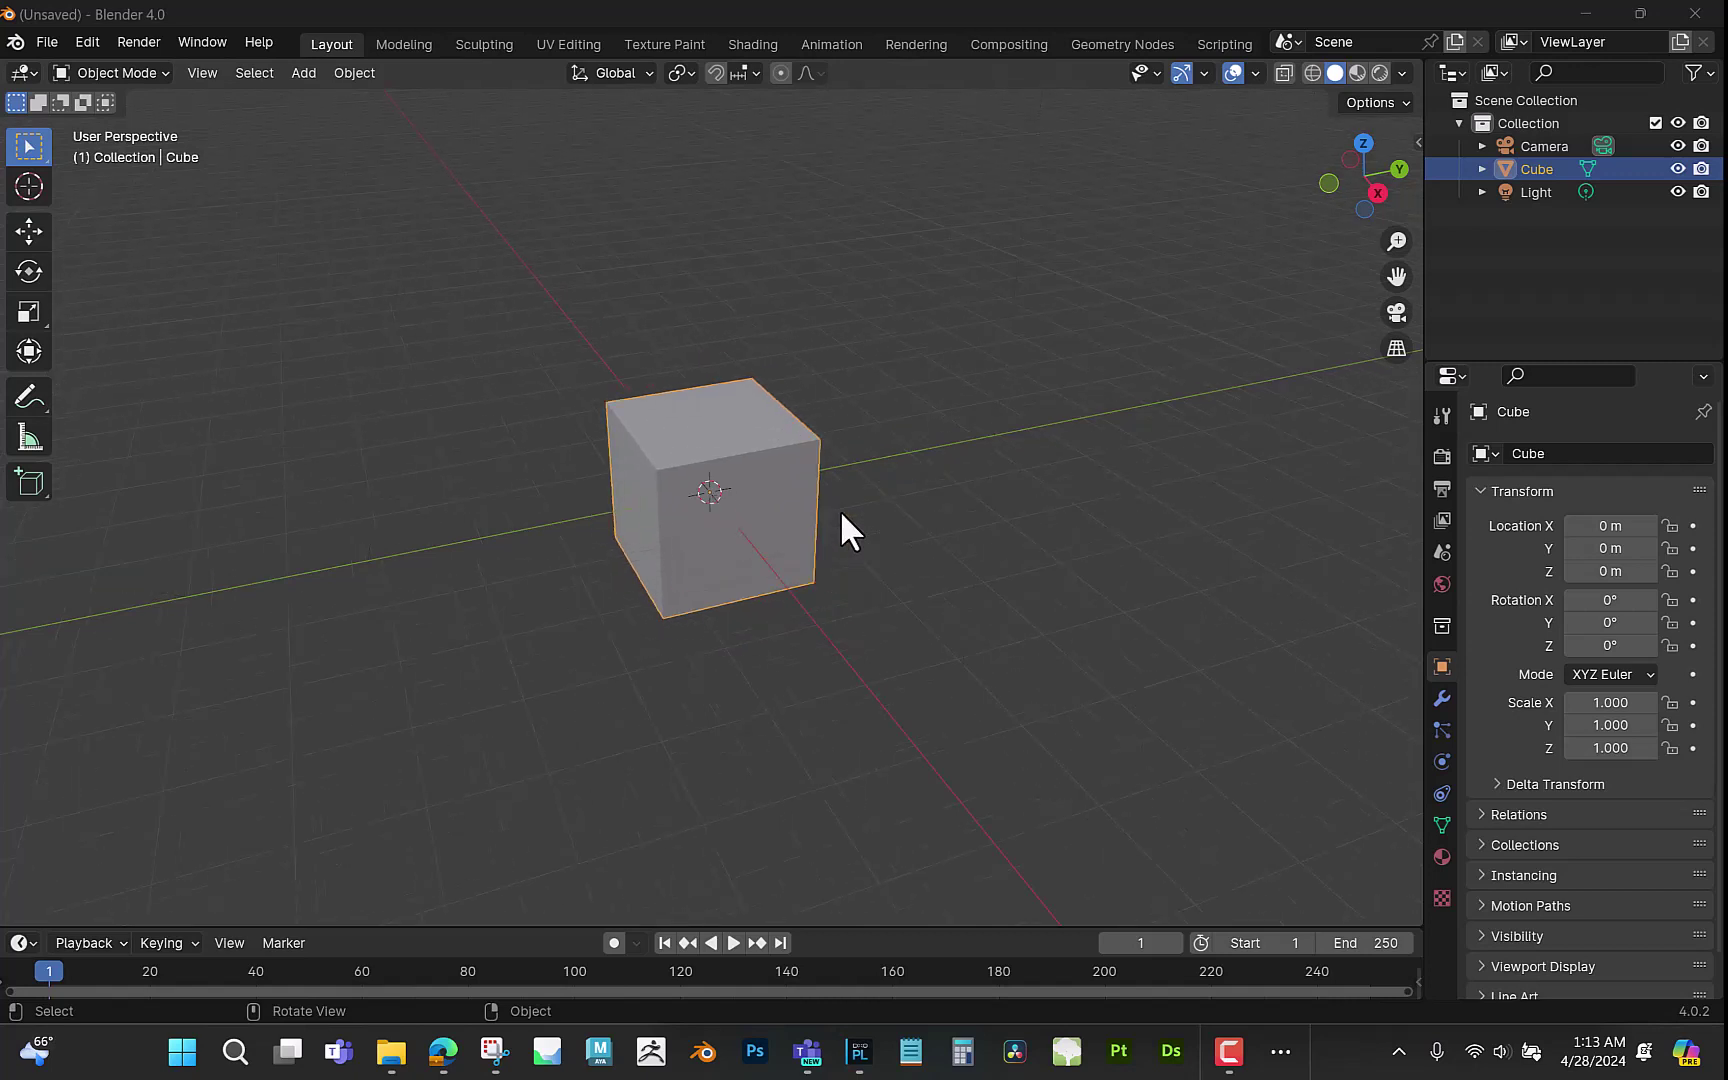
pyautogui.moveTo(900, 517); pyautogui.dragTo(825, 515, button='middle')
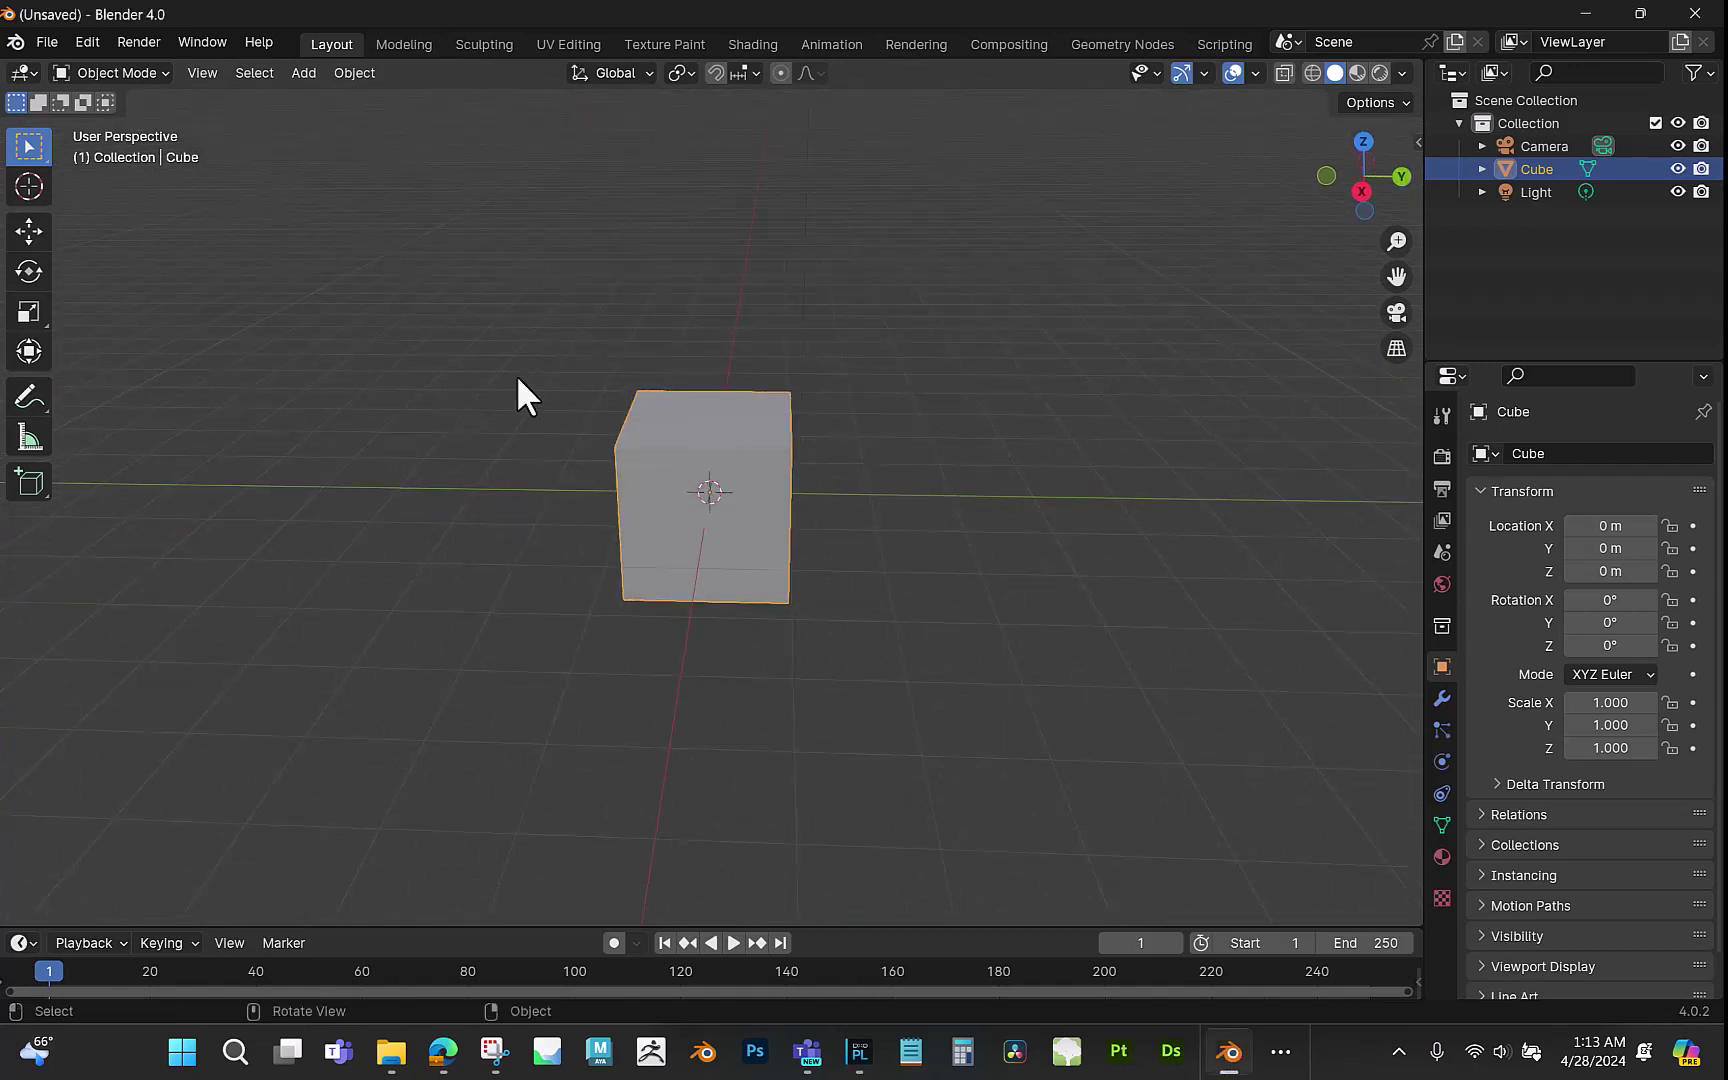
pyautogui.moveTo(434, 385); pyautogui.dragTo(498, 417, button='middle')
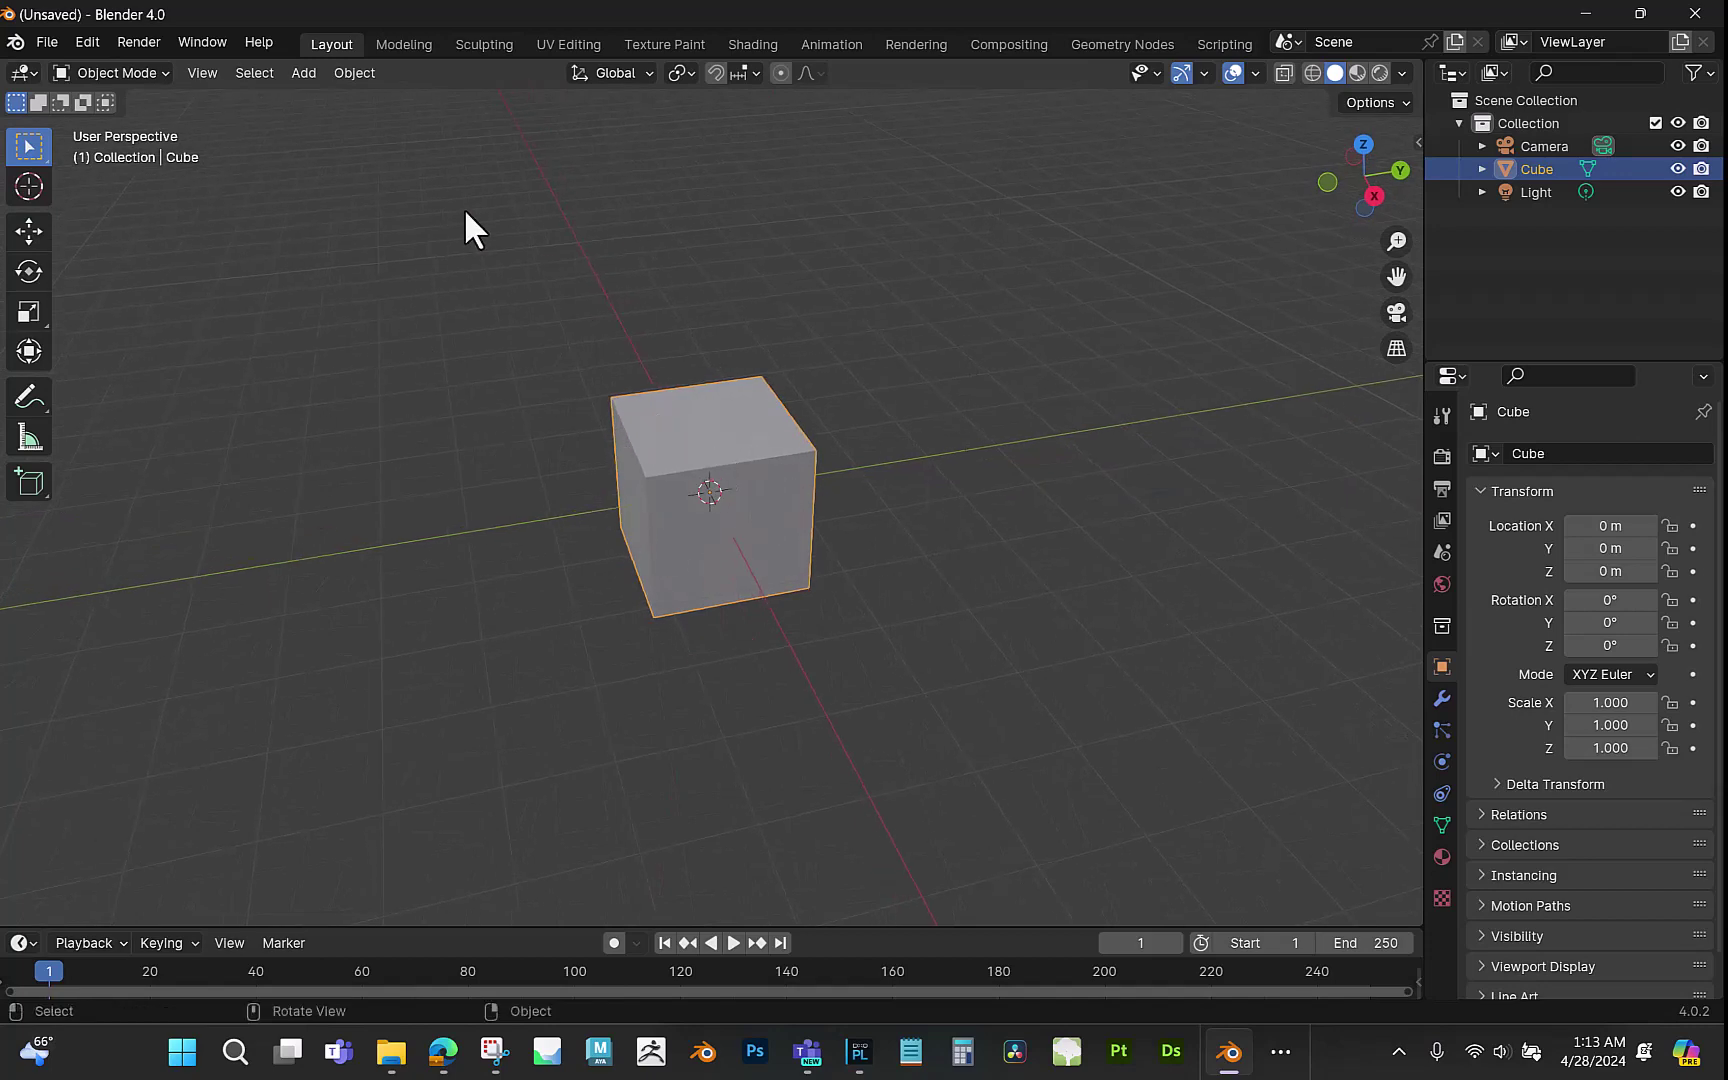
# Add a mesh circle and move it about 2.87 m along Y, clear of the cube.
pyautogui.click(356, 78)
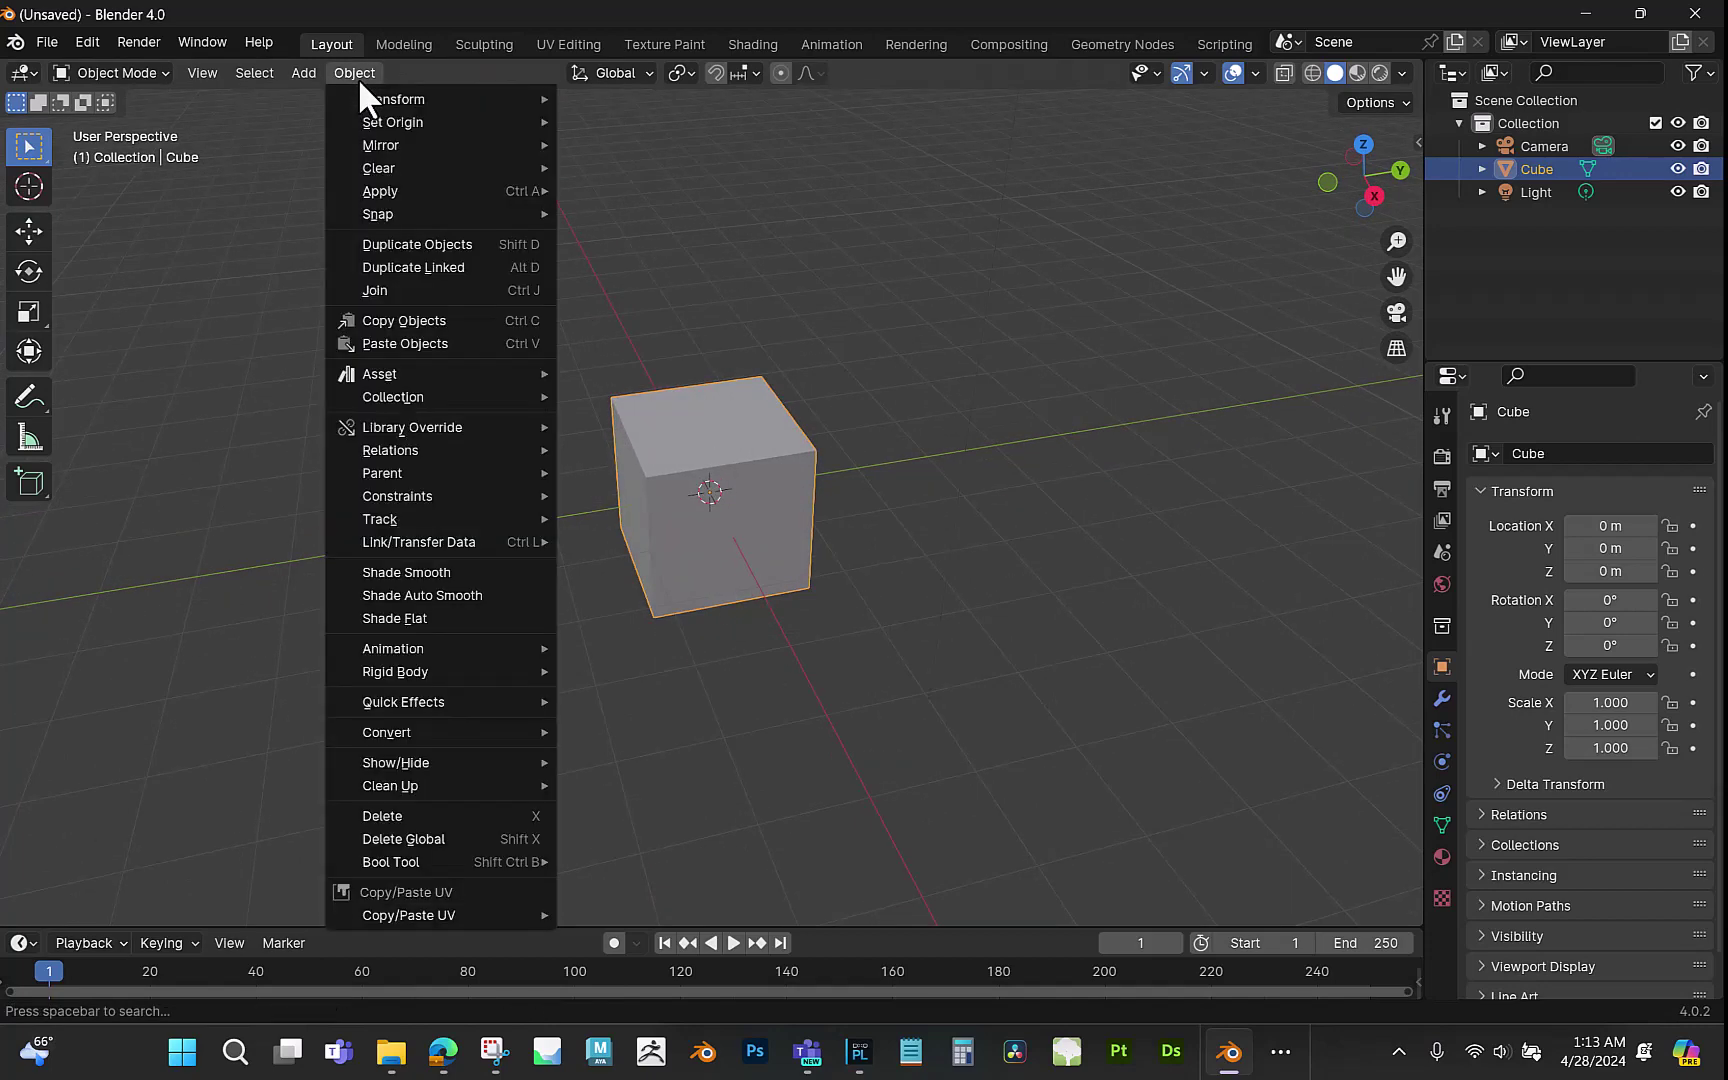
pyautogui.moveTo(312, 84)
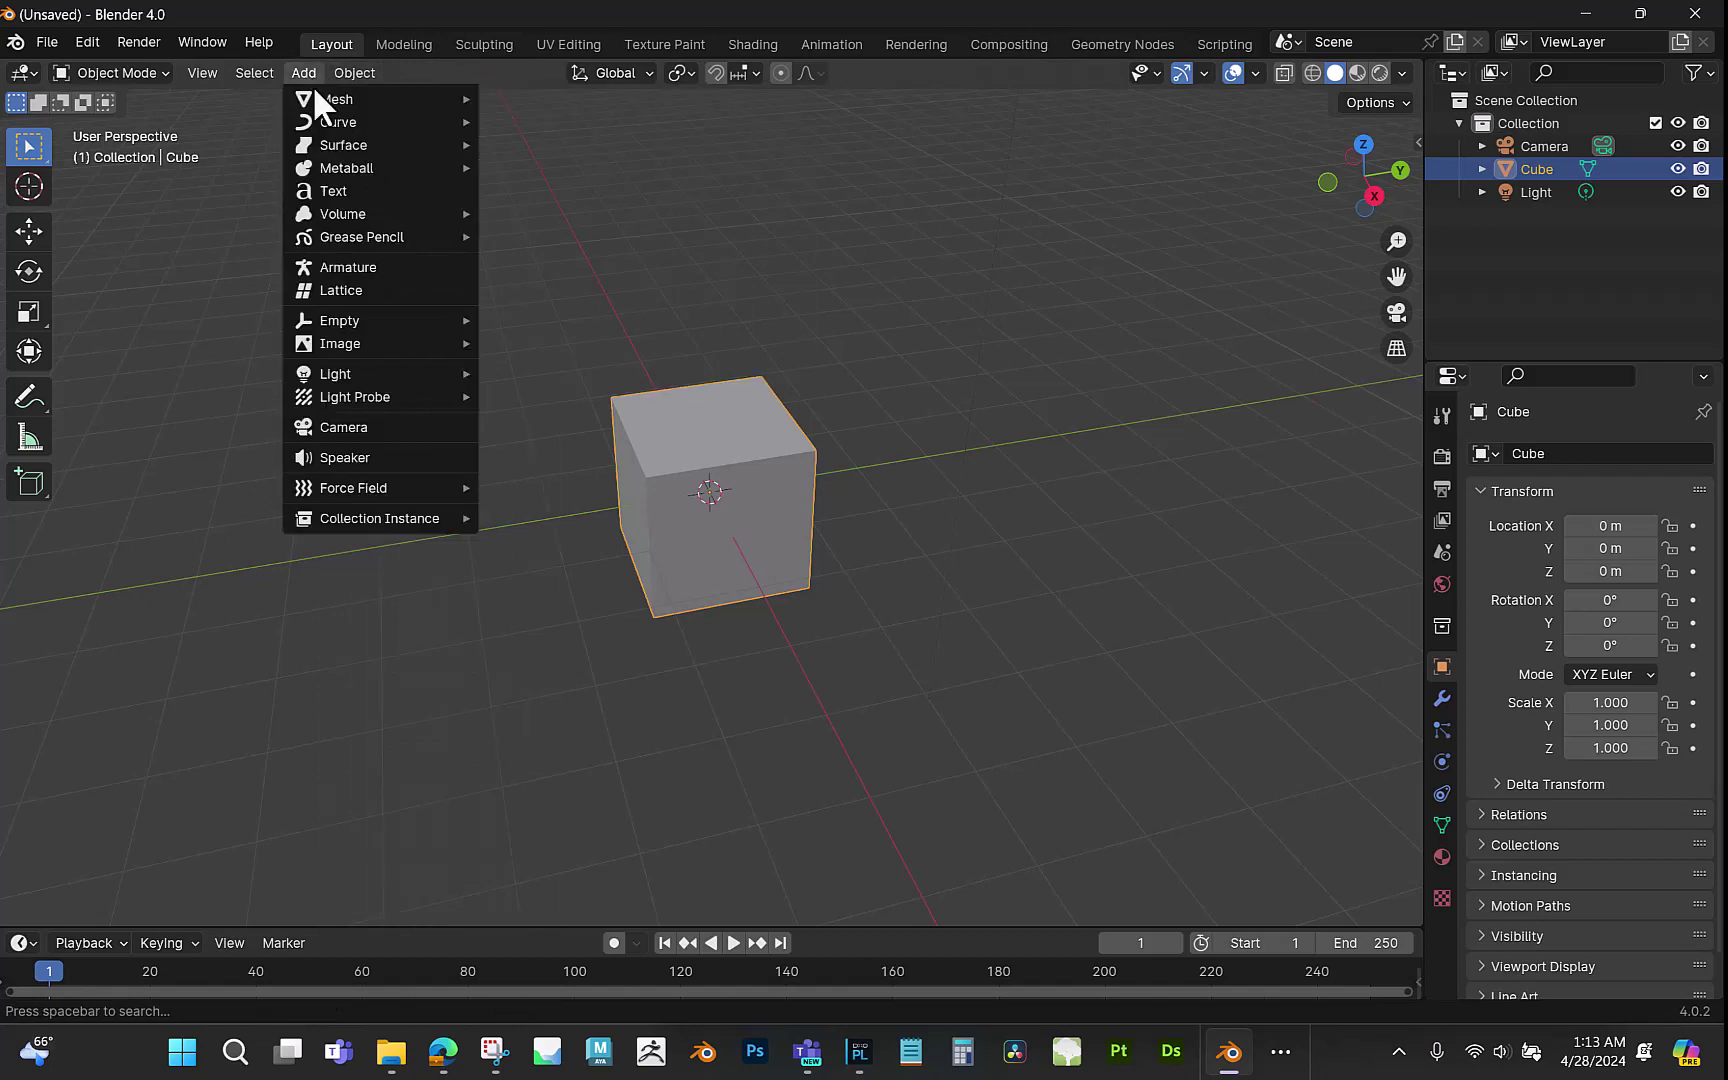
pyautogui.moveTo(451, 100)
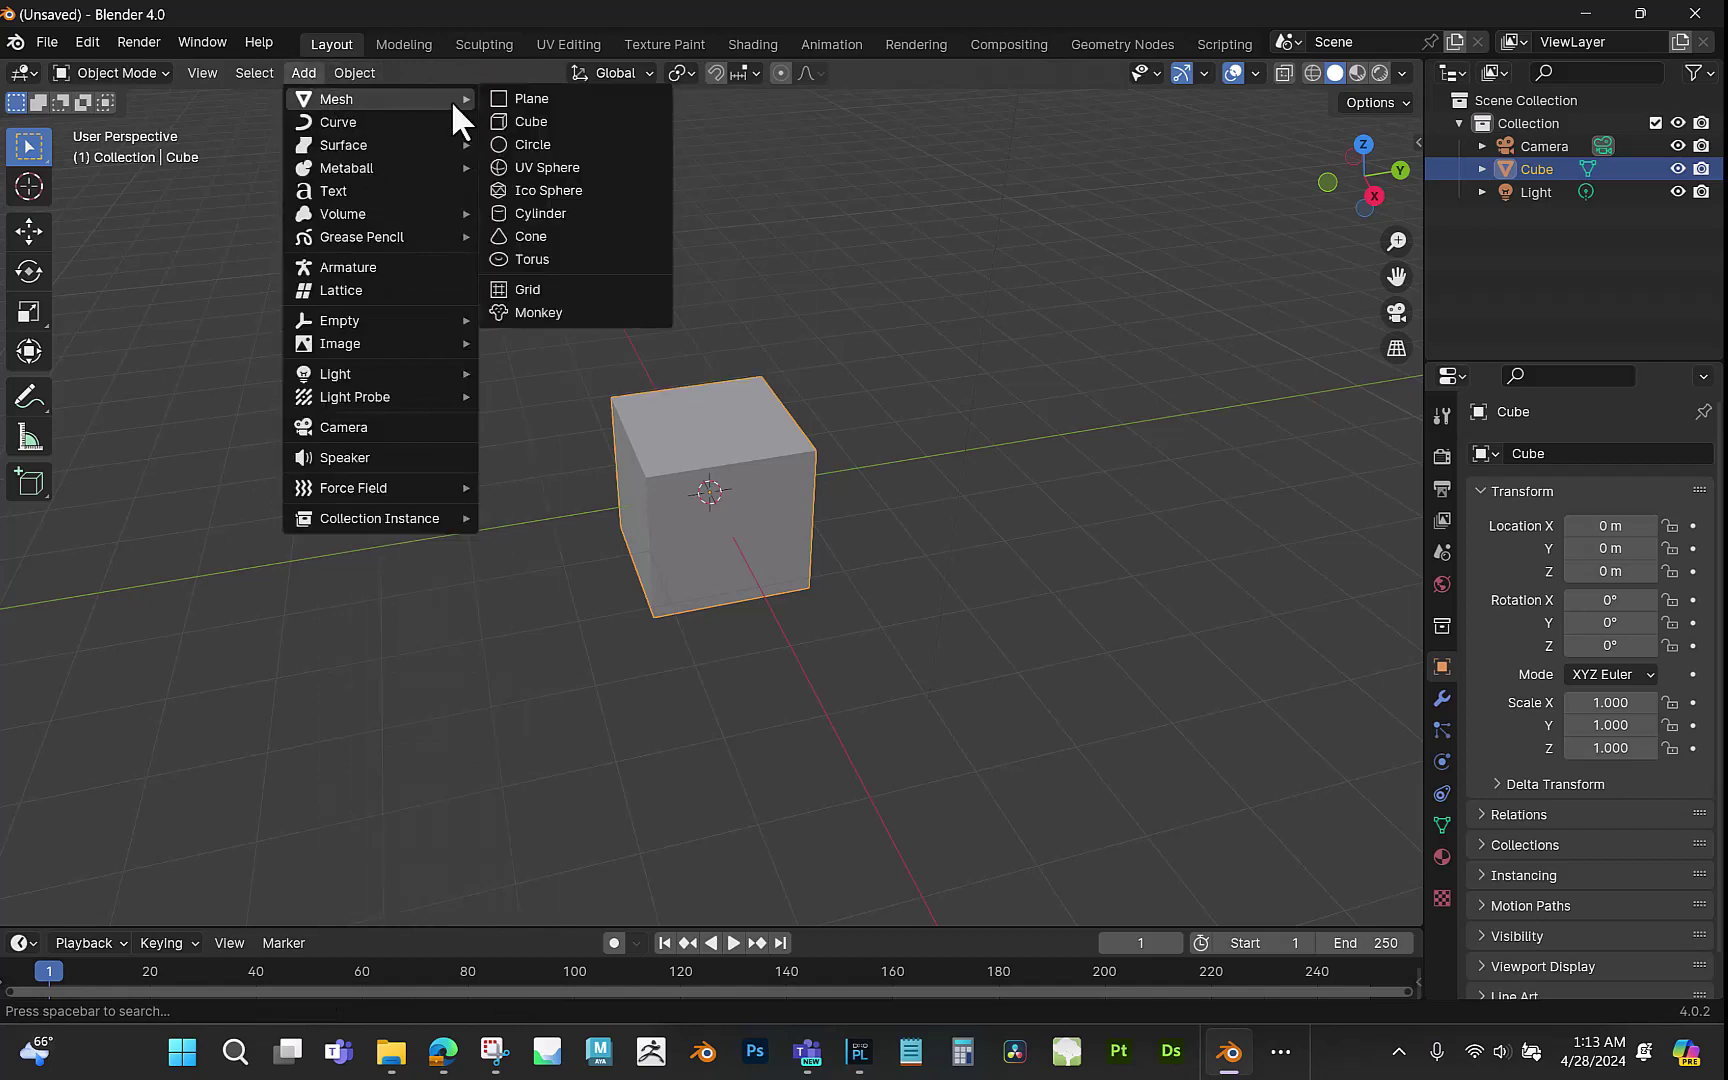
pyautogui.click(548, 144)
pyautogui.moveTo(854, 498); pyautogui.dragTo(708, 478, button='middle')
pyautogui.click(28, 231)
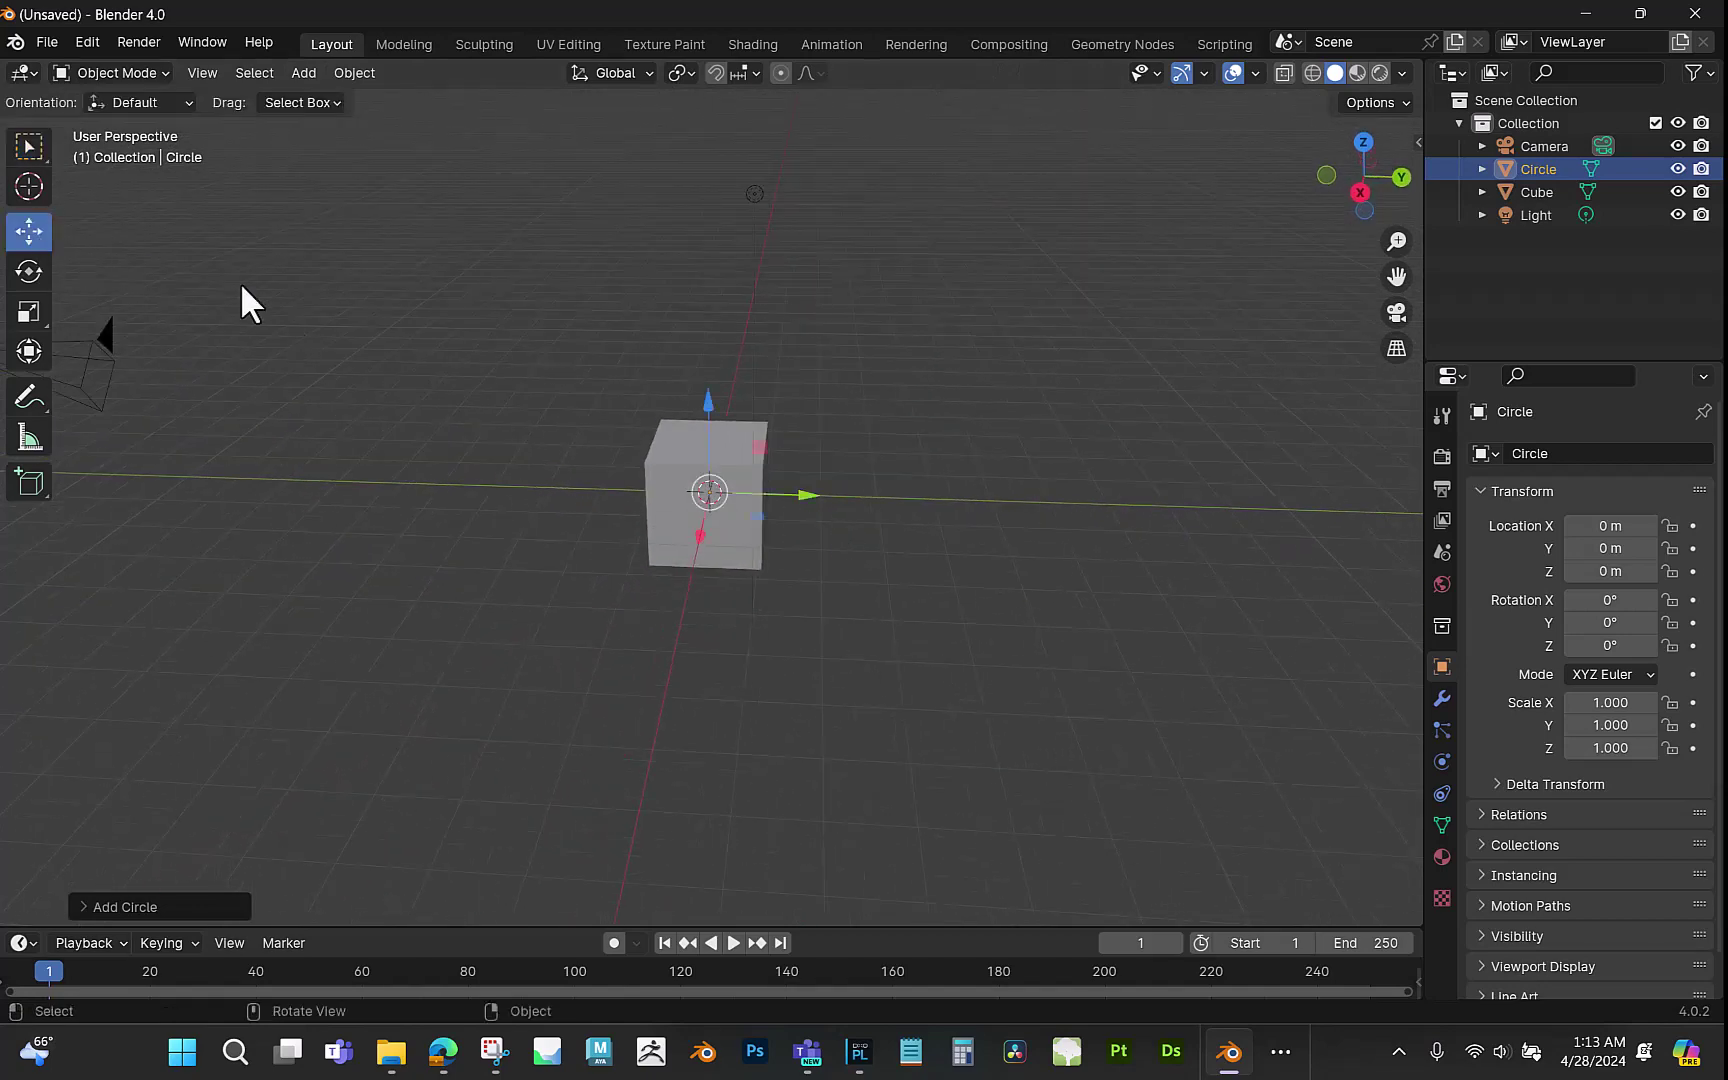
pyautogui.moveTo(792, 497); pyautogui.dragTo(963, 512)
pyautogui.scroll(2, 1023, 528)
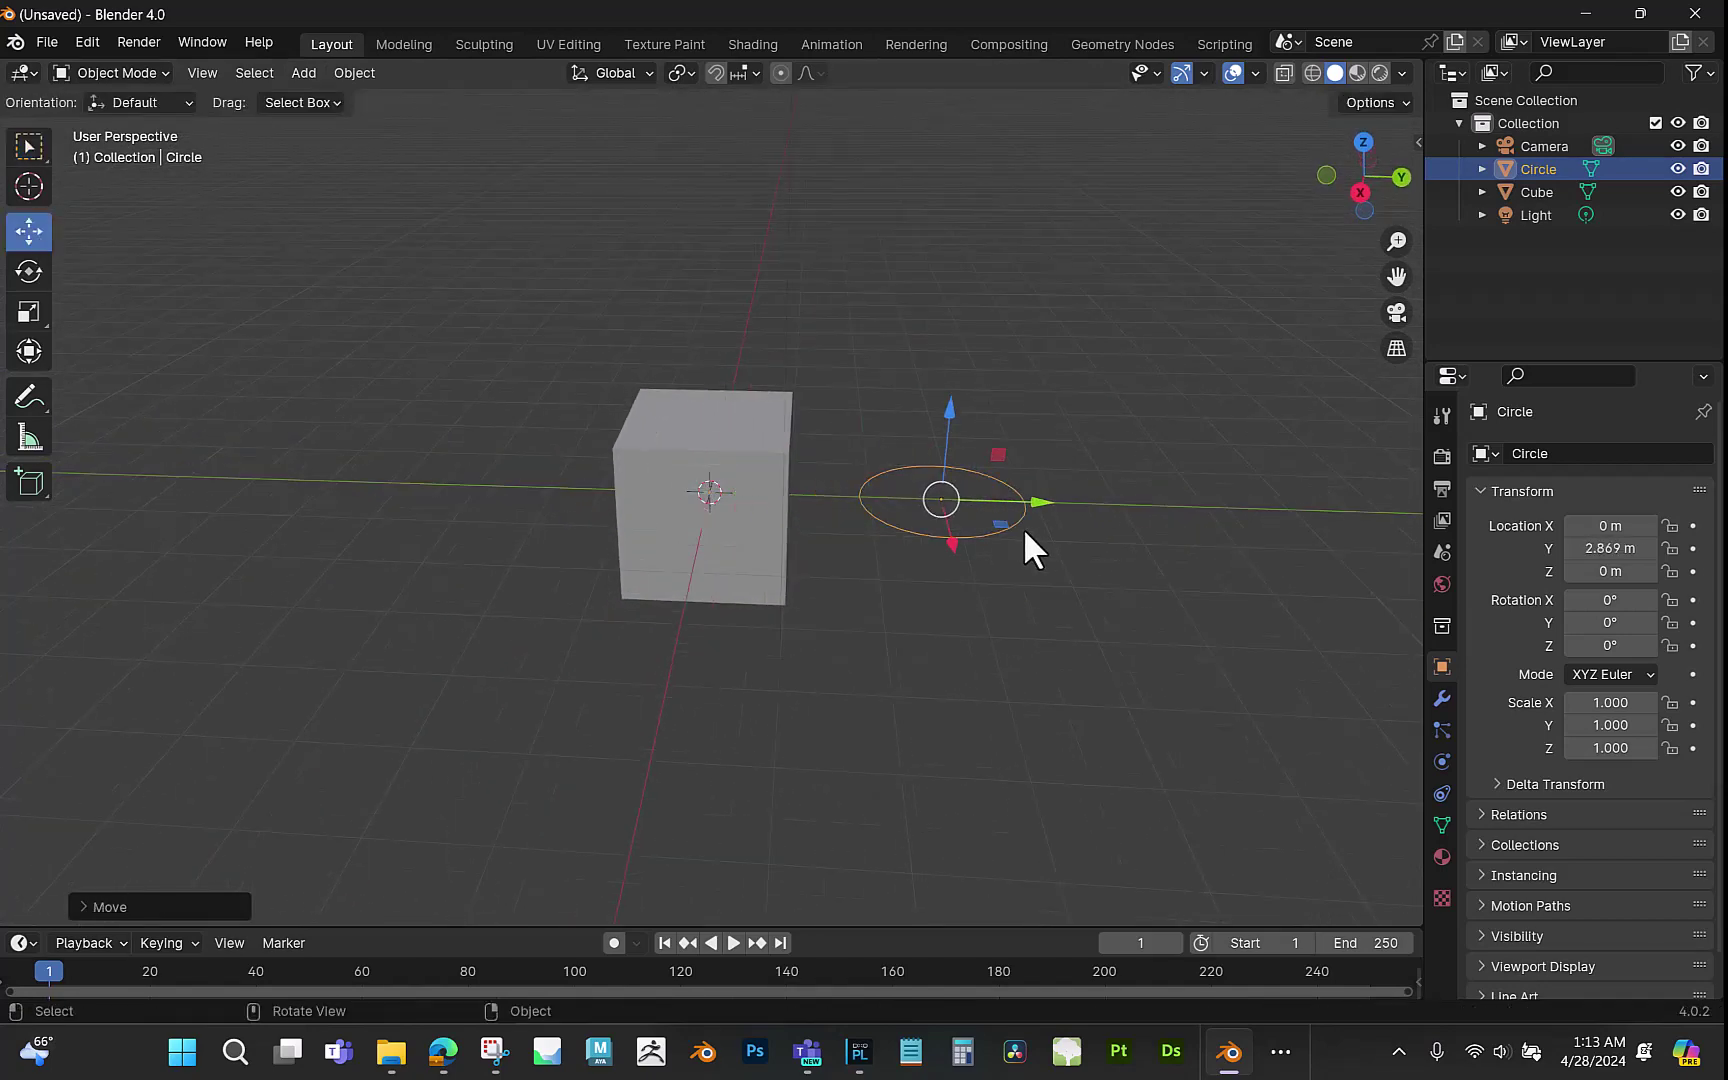
# Delete the circle beside the cube and select the cube again.
pyautogui.click(932, 590)
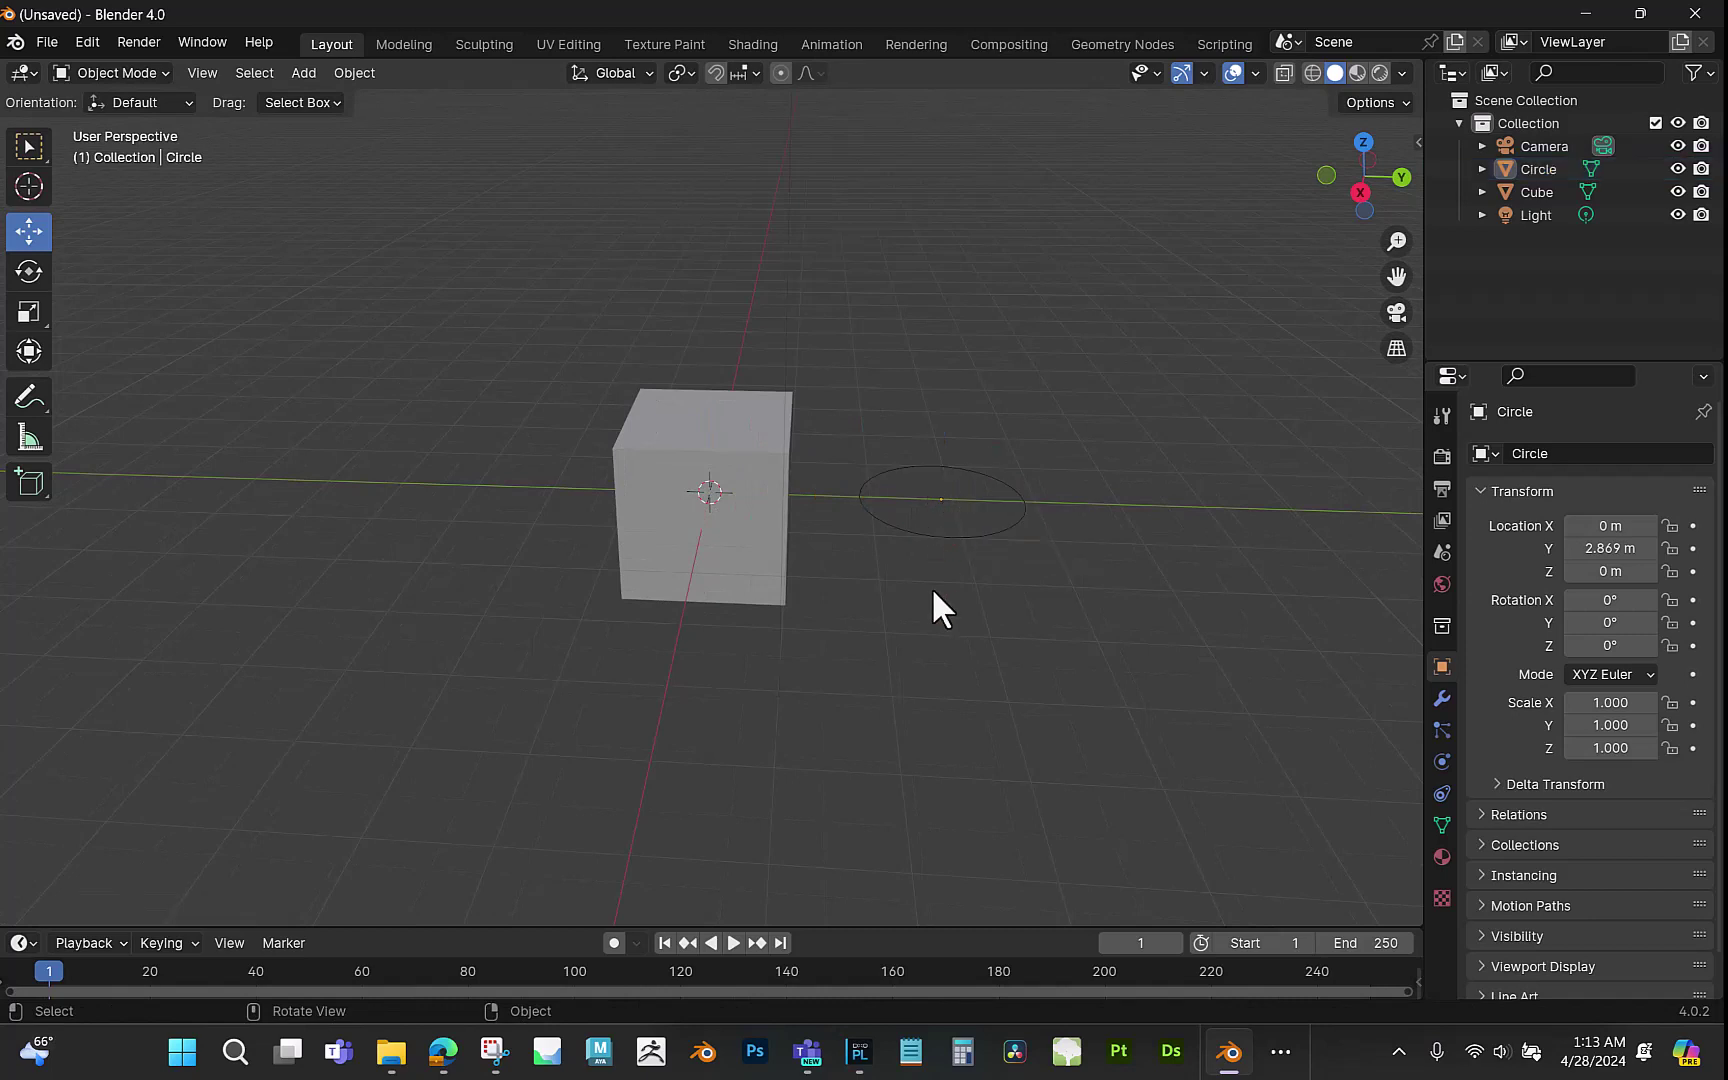
pyautogui.click(942, 531)
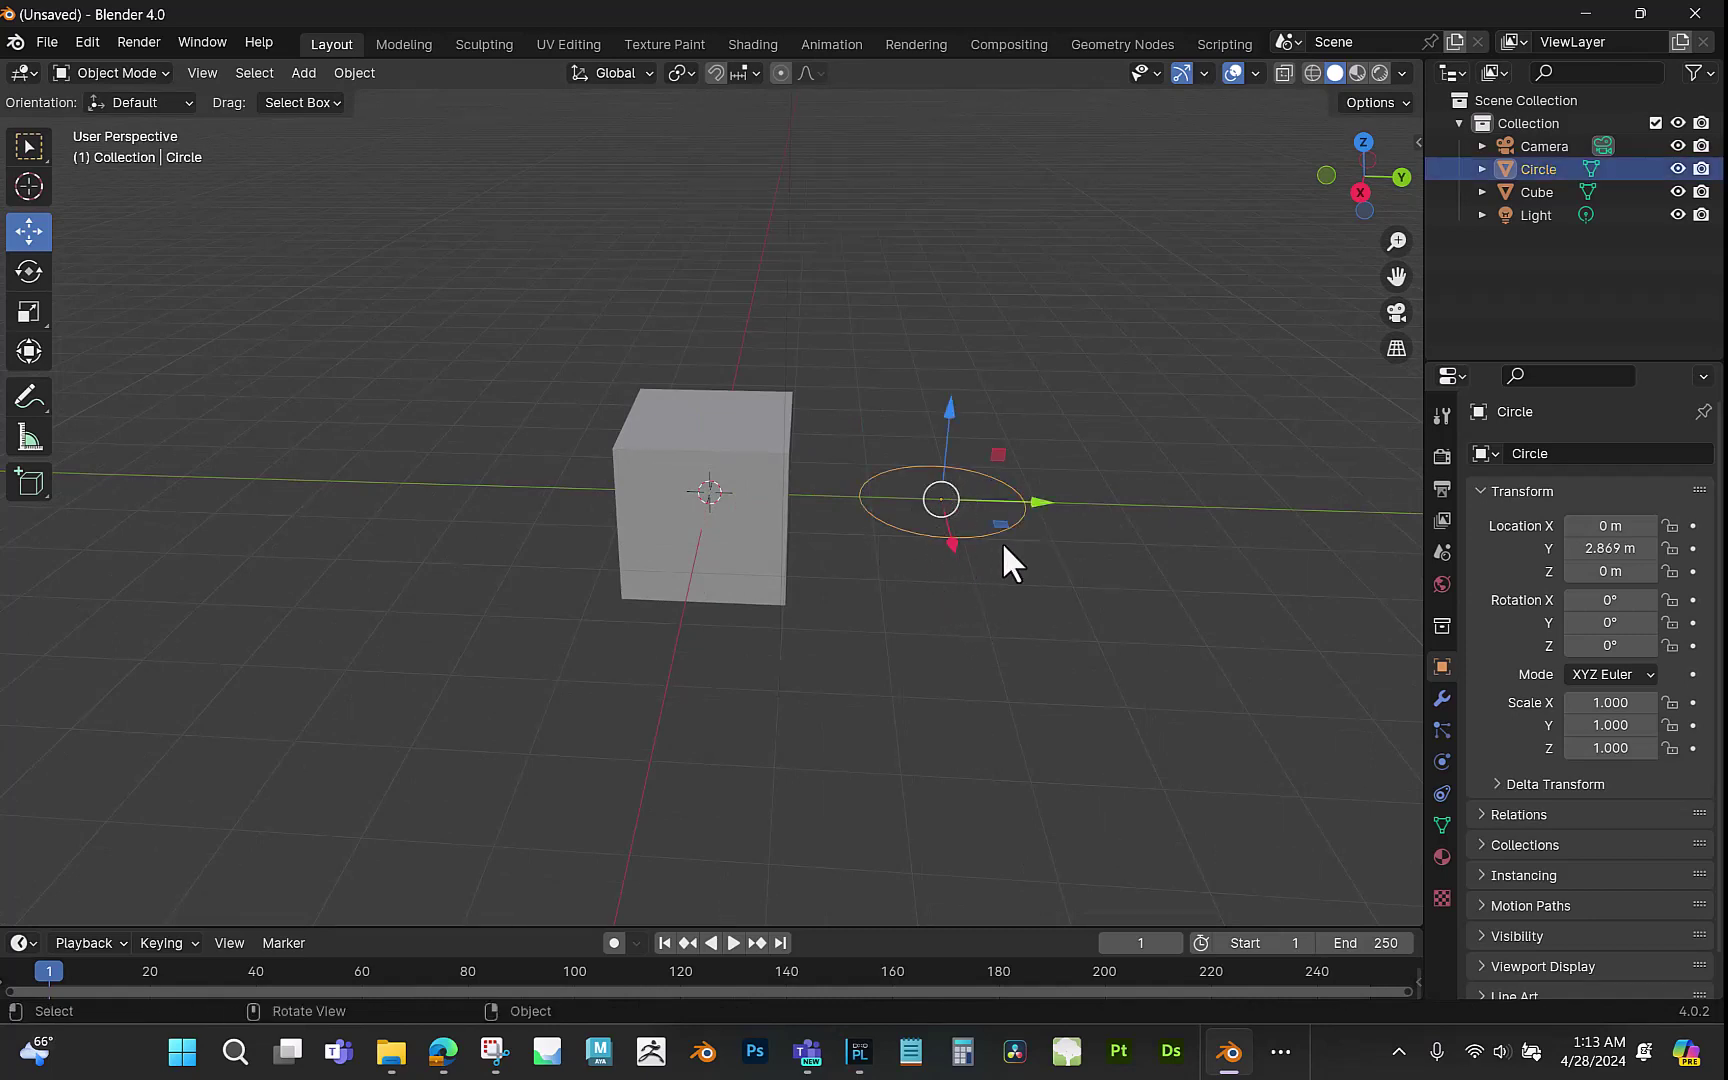
pyautogui.moveTo(1110, 610); pyautogui.dragTo(861, 402)
pyautogui.press('Delete')
pyautogui.moveTo(846, 390); pyautogui.dragTo(869, 357, button='middle')
pyautogui.click(765, 433)
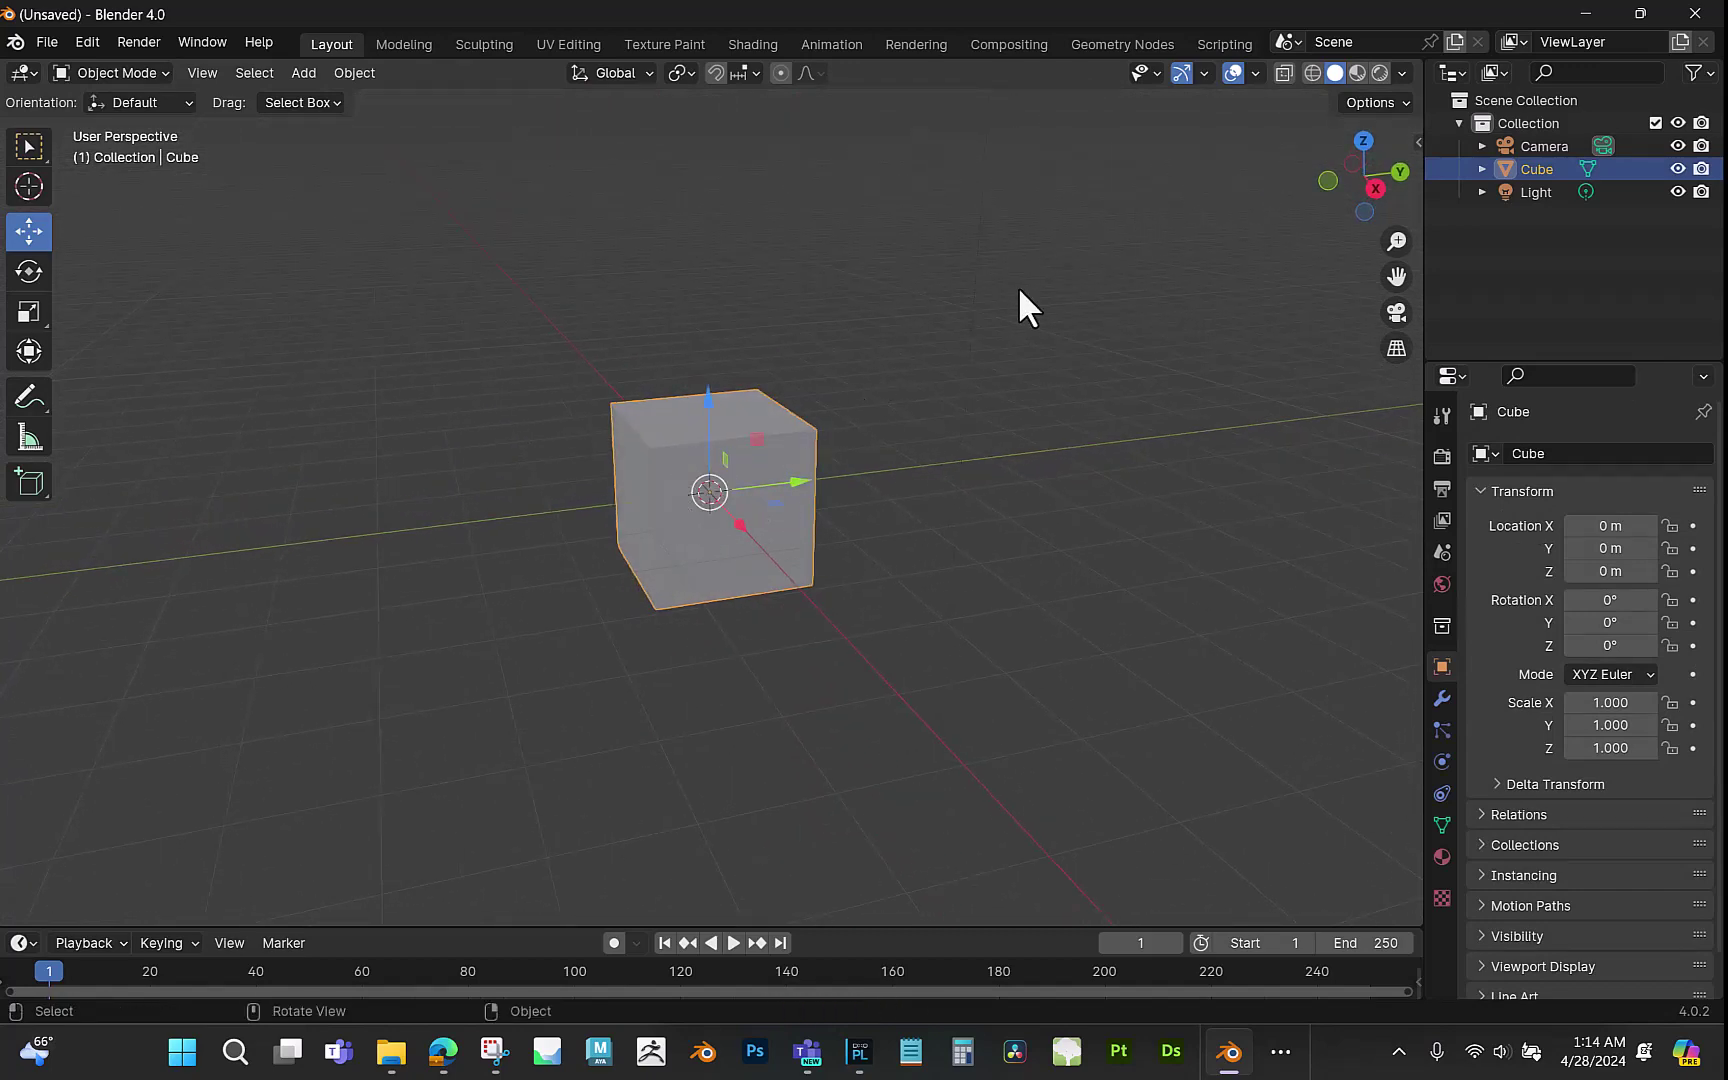
# Set the transform options to affect only origins.
pyautogui.moveTo(1002, 411); pyautogui.dragTo(945, 430, button='middle')
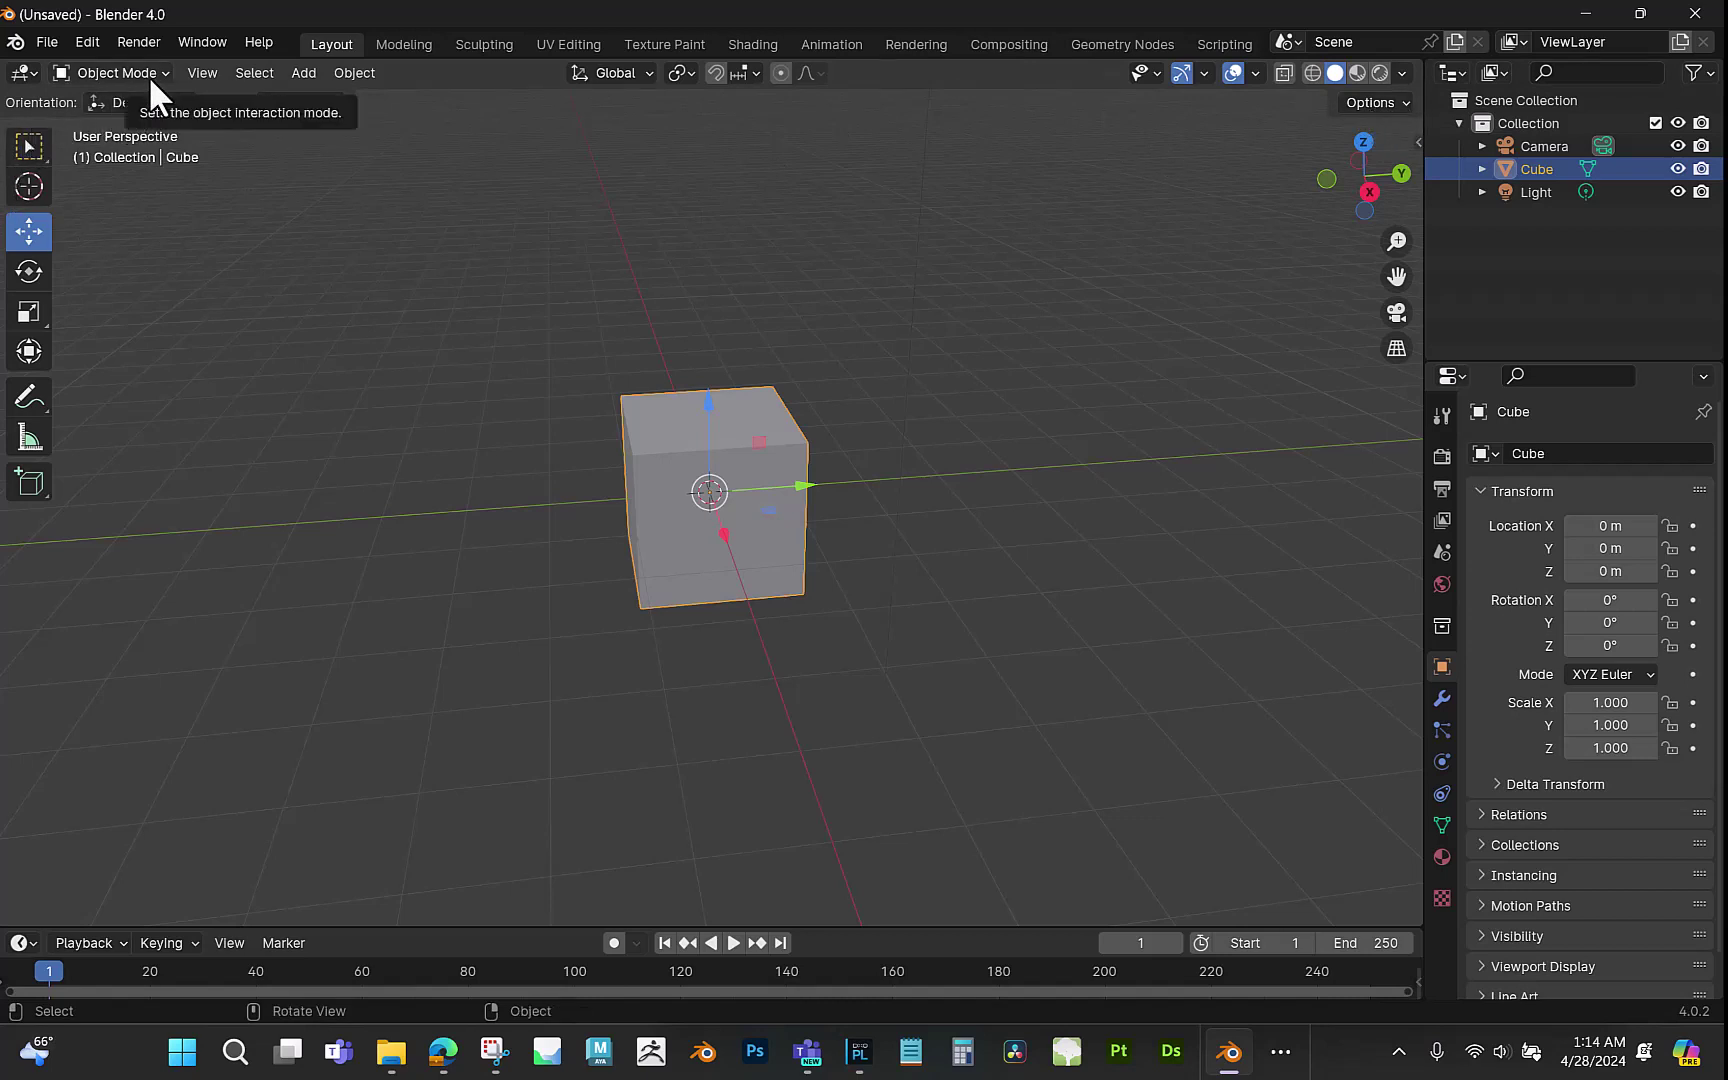
pyautogui.click(1405, 102)
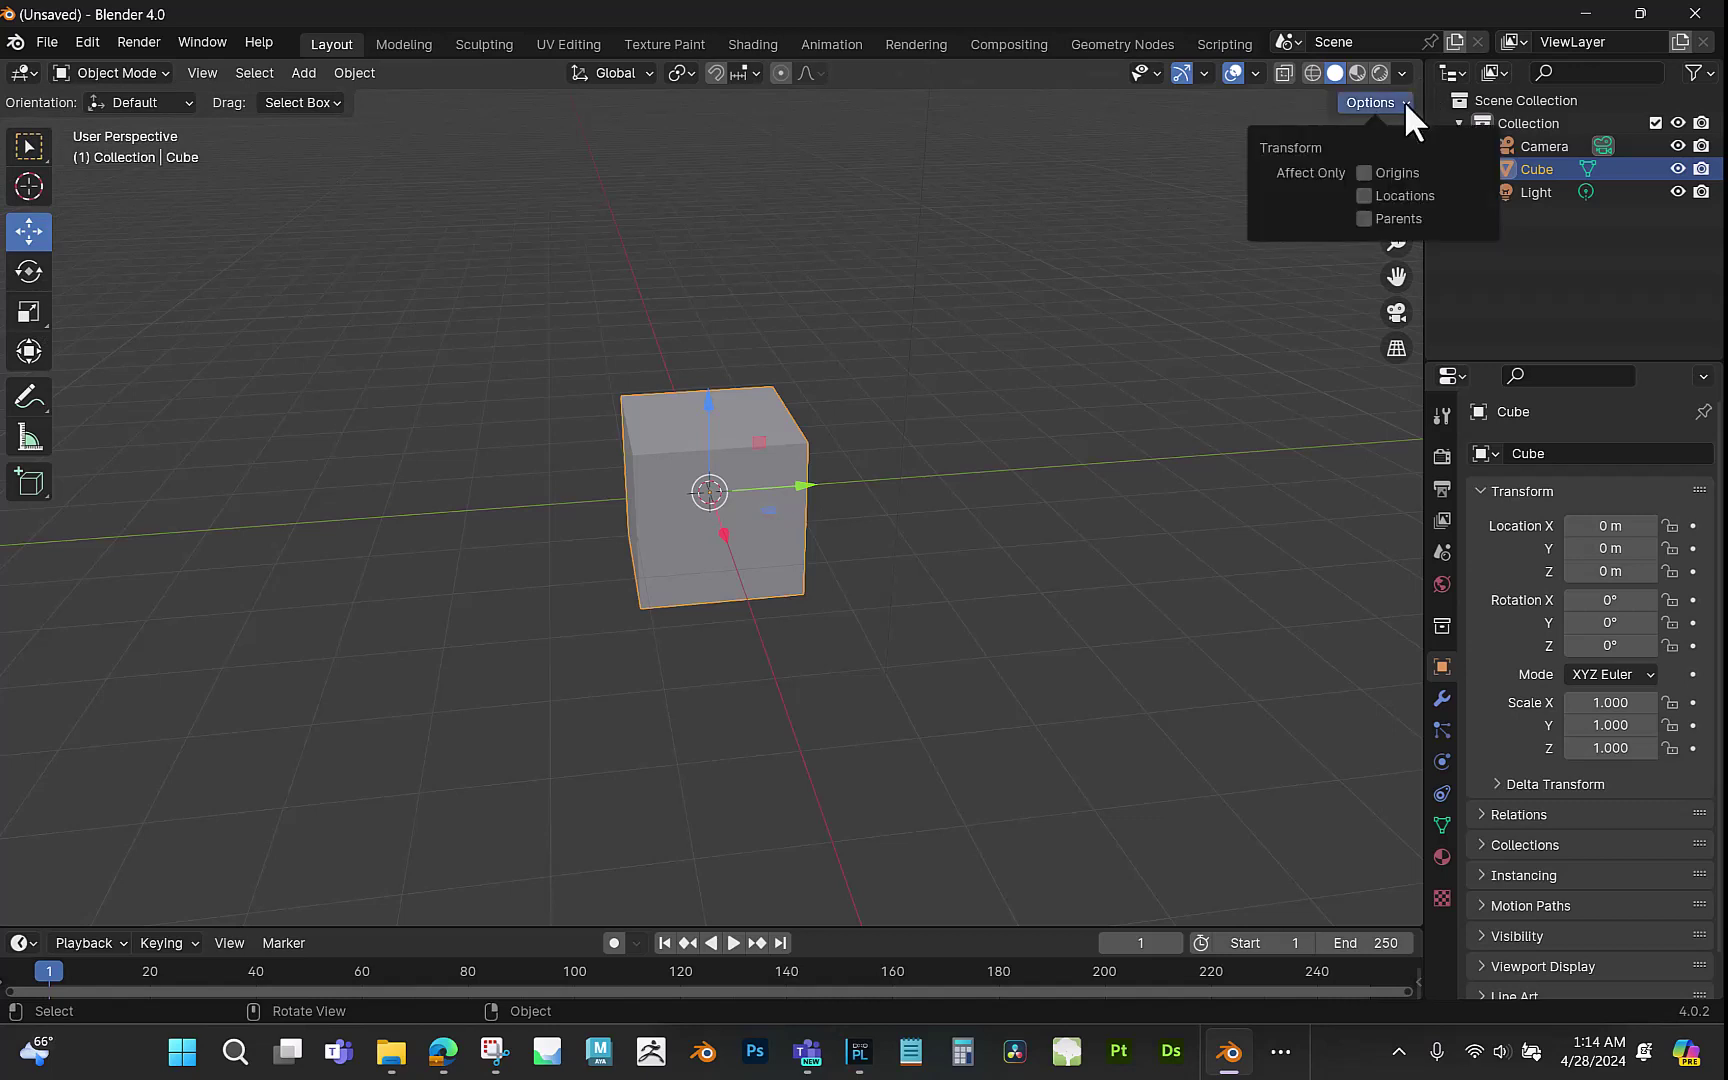
pyautogui.click(1364, 172)
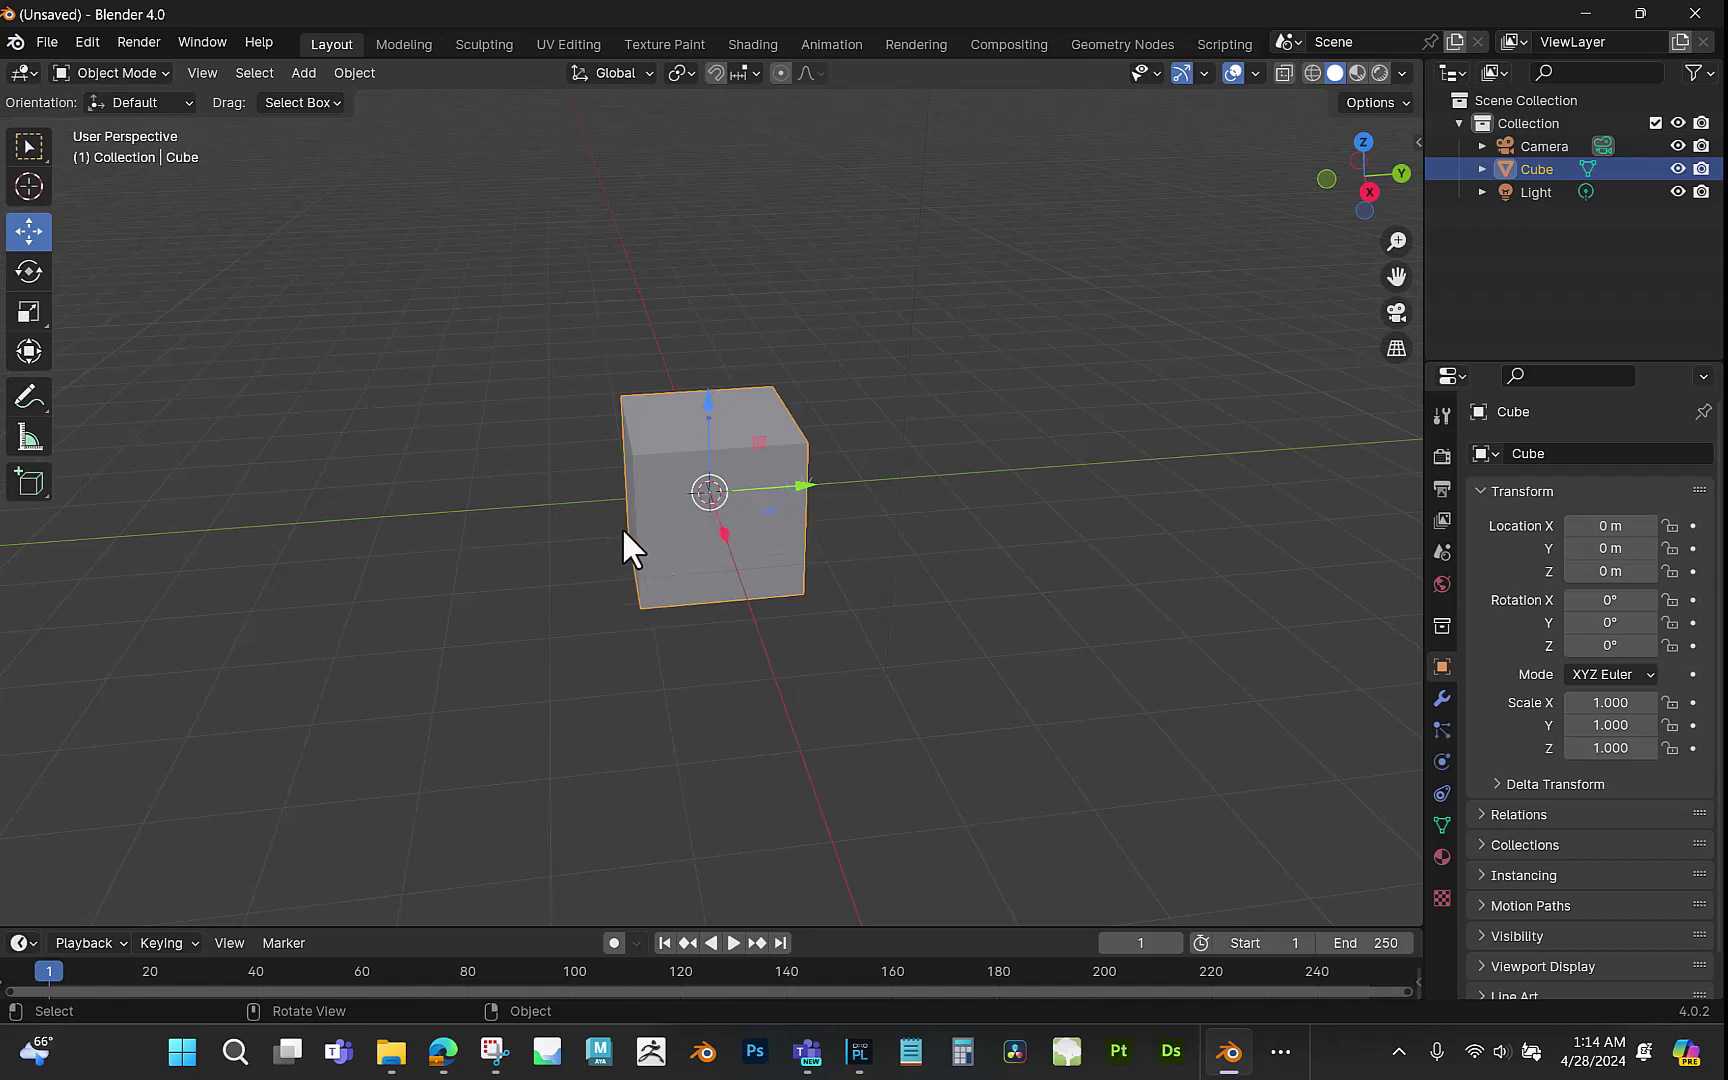
# Turn on snapping and set the snap target to Vertex.
pyautogui.moveTo(564, 467); pyautogui.dragTo(604, 545, button='middle')
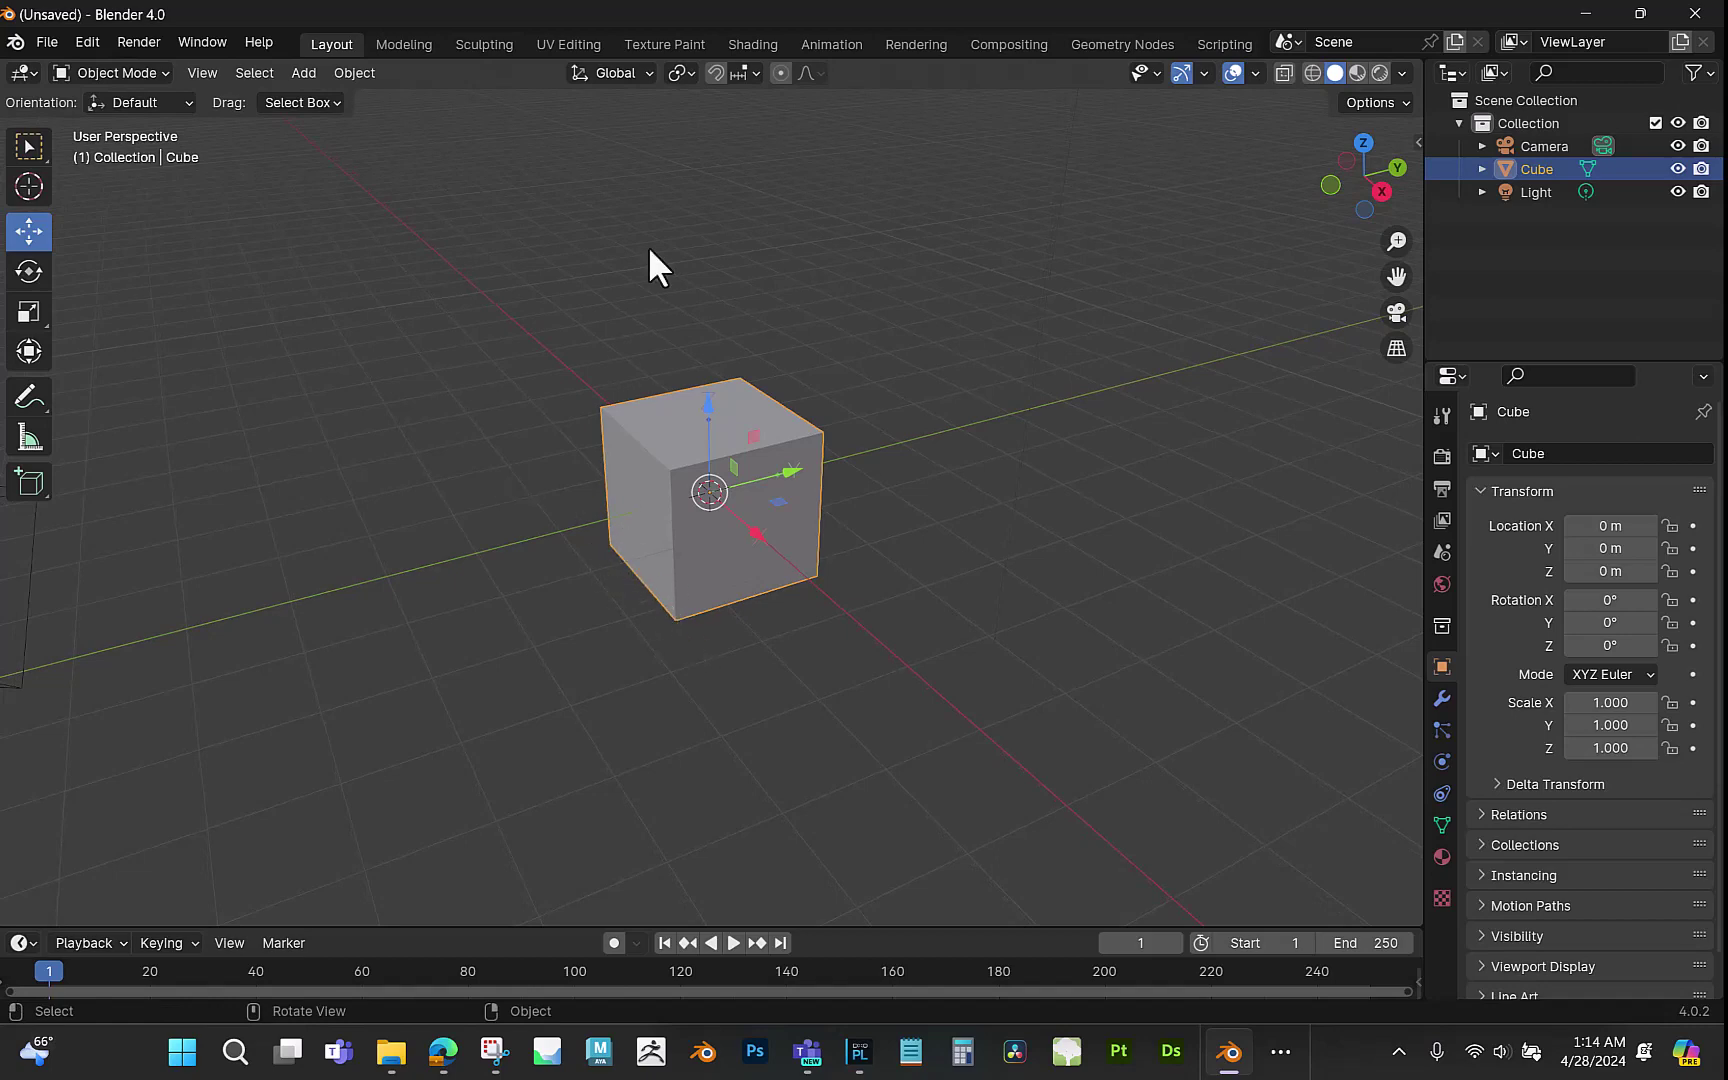
pyautogui.moveTo(805, 219); pyautogui.dragTo(806, 262, button='middle')
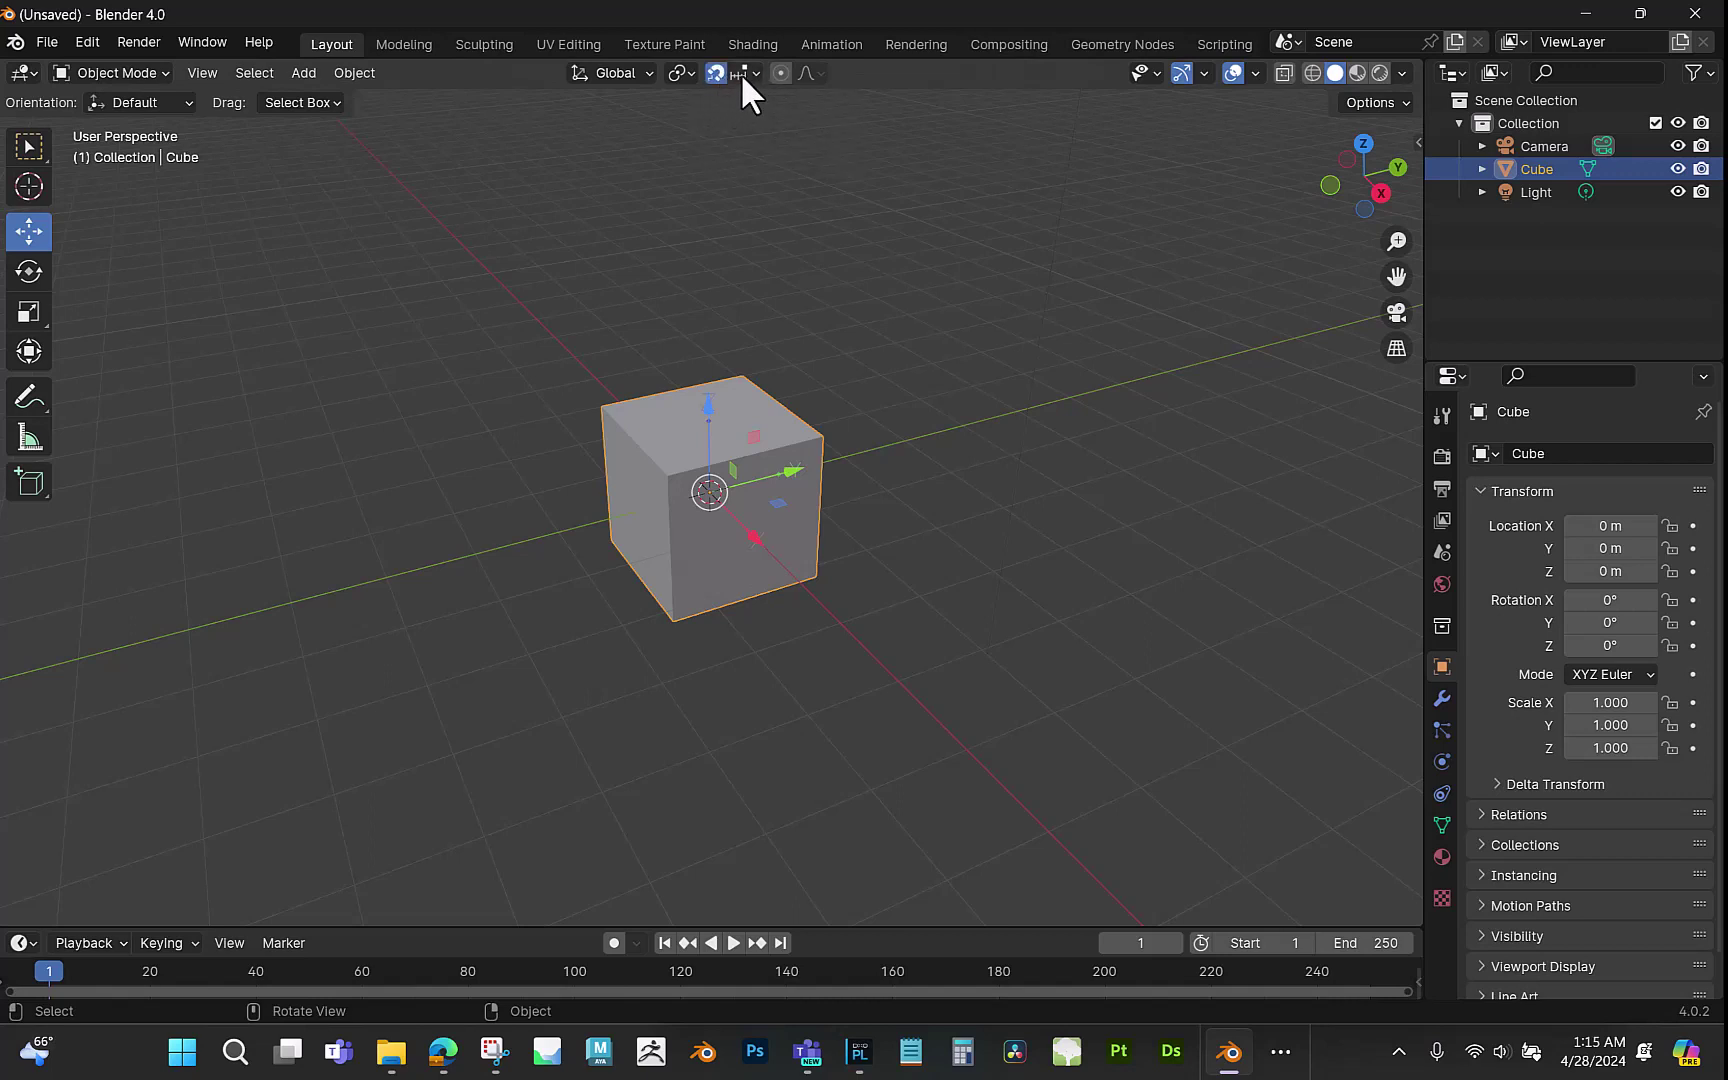
pyautogui.click(755, 72)
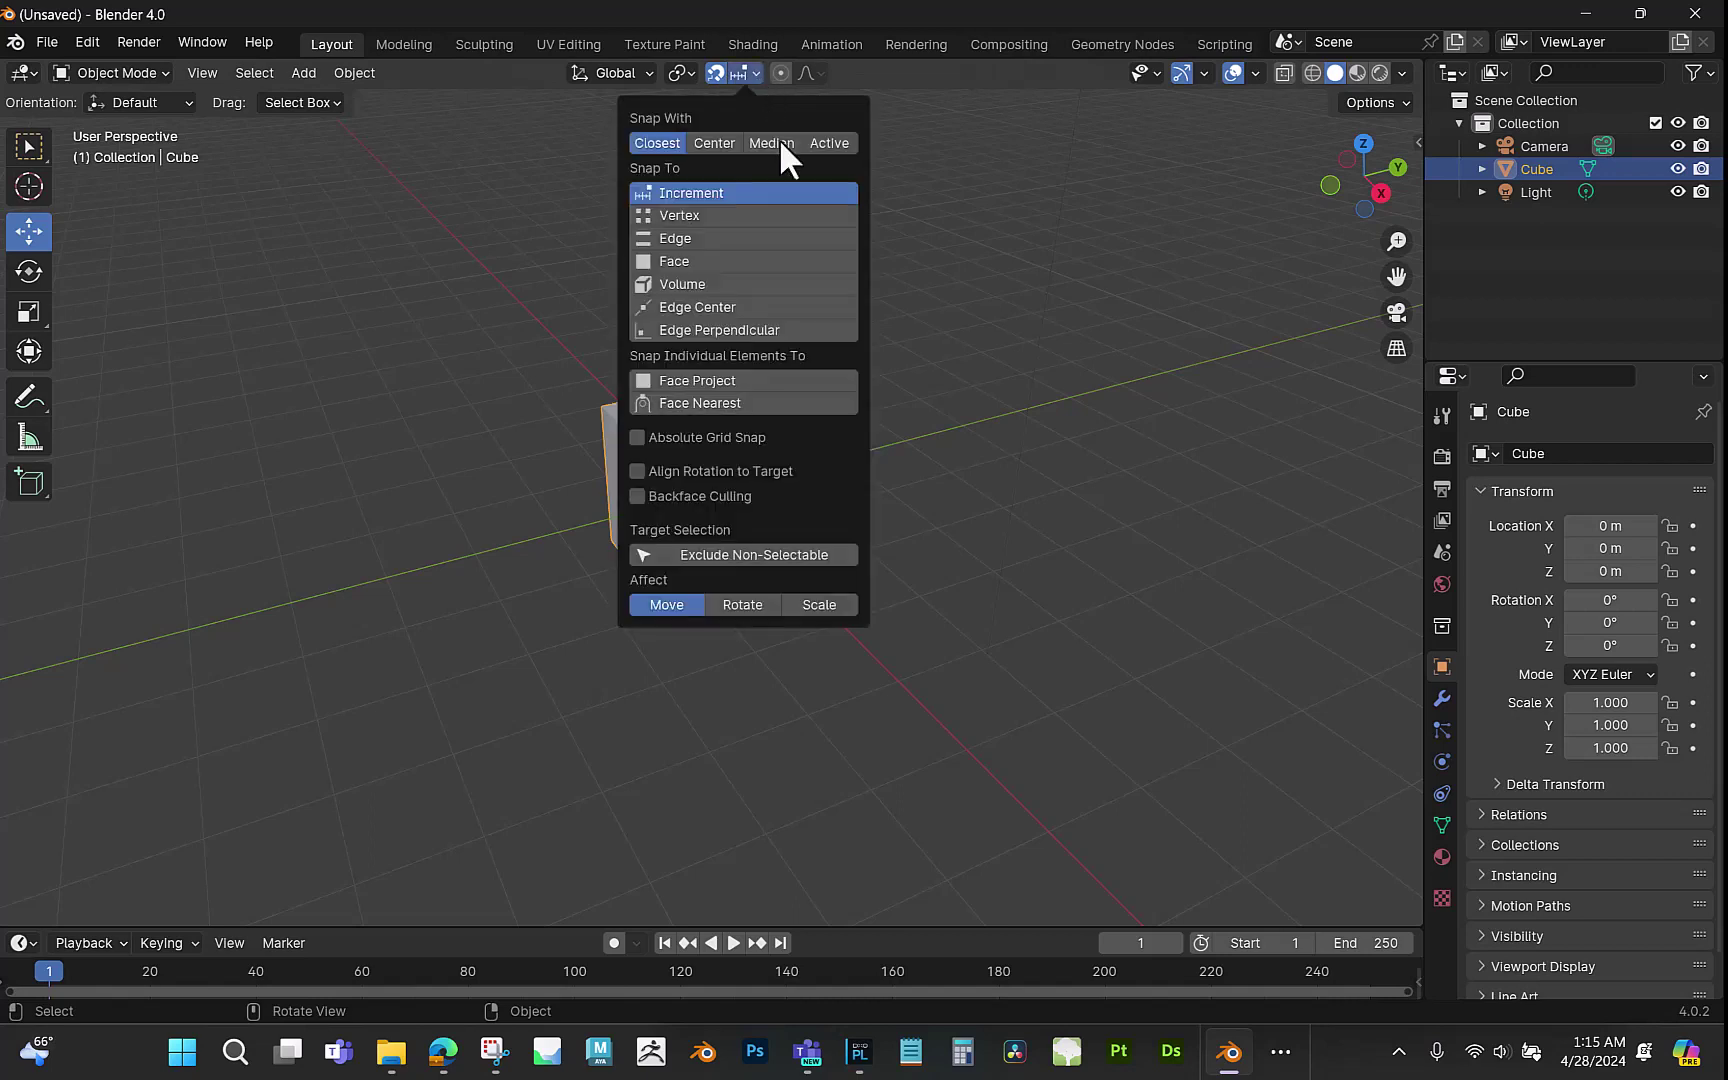
pyautogui.click(676, 213)
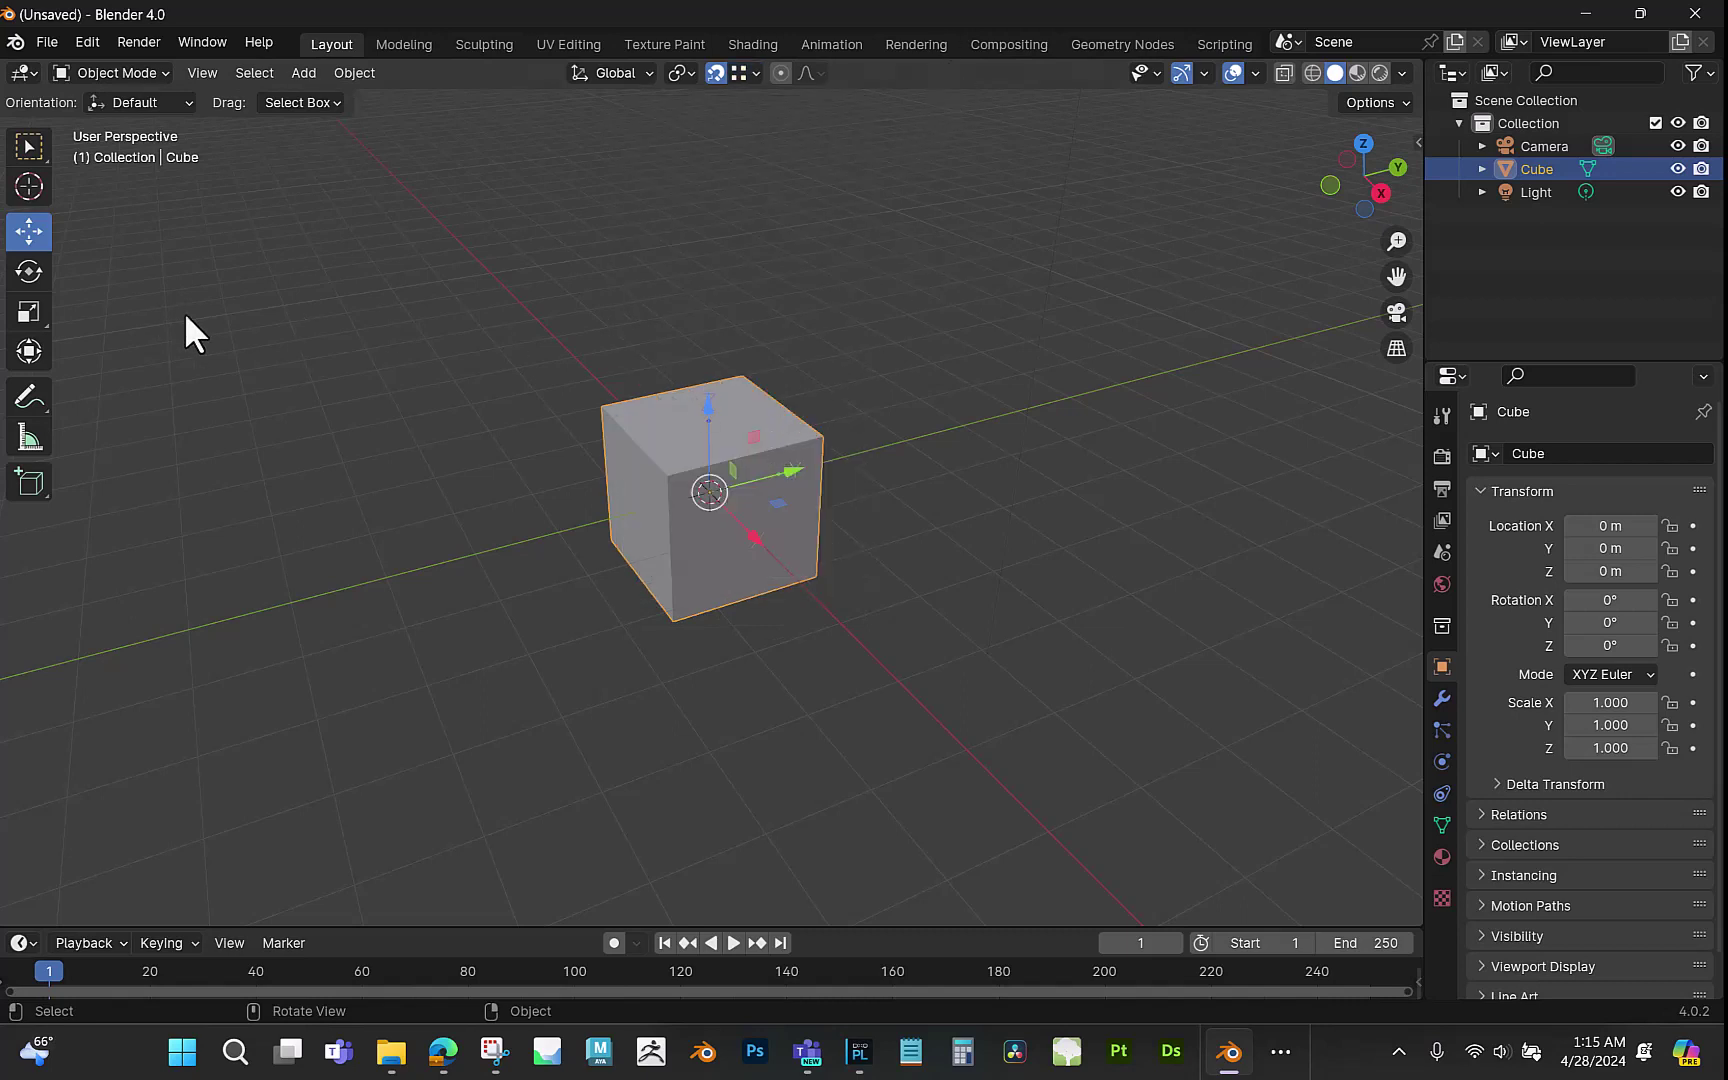
# Move the cube's origin onto its lower front corner vertex at X 1 m, Y -1 m, Z -1 m.
pyautogui.moveTo(360, 298); pyautogui.dragTo(339, 336, button='middle')
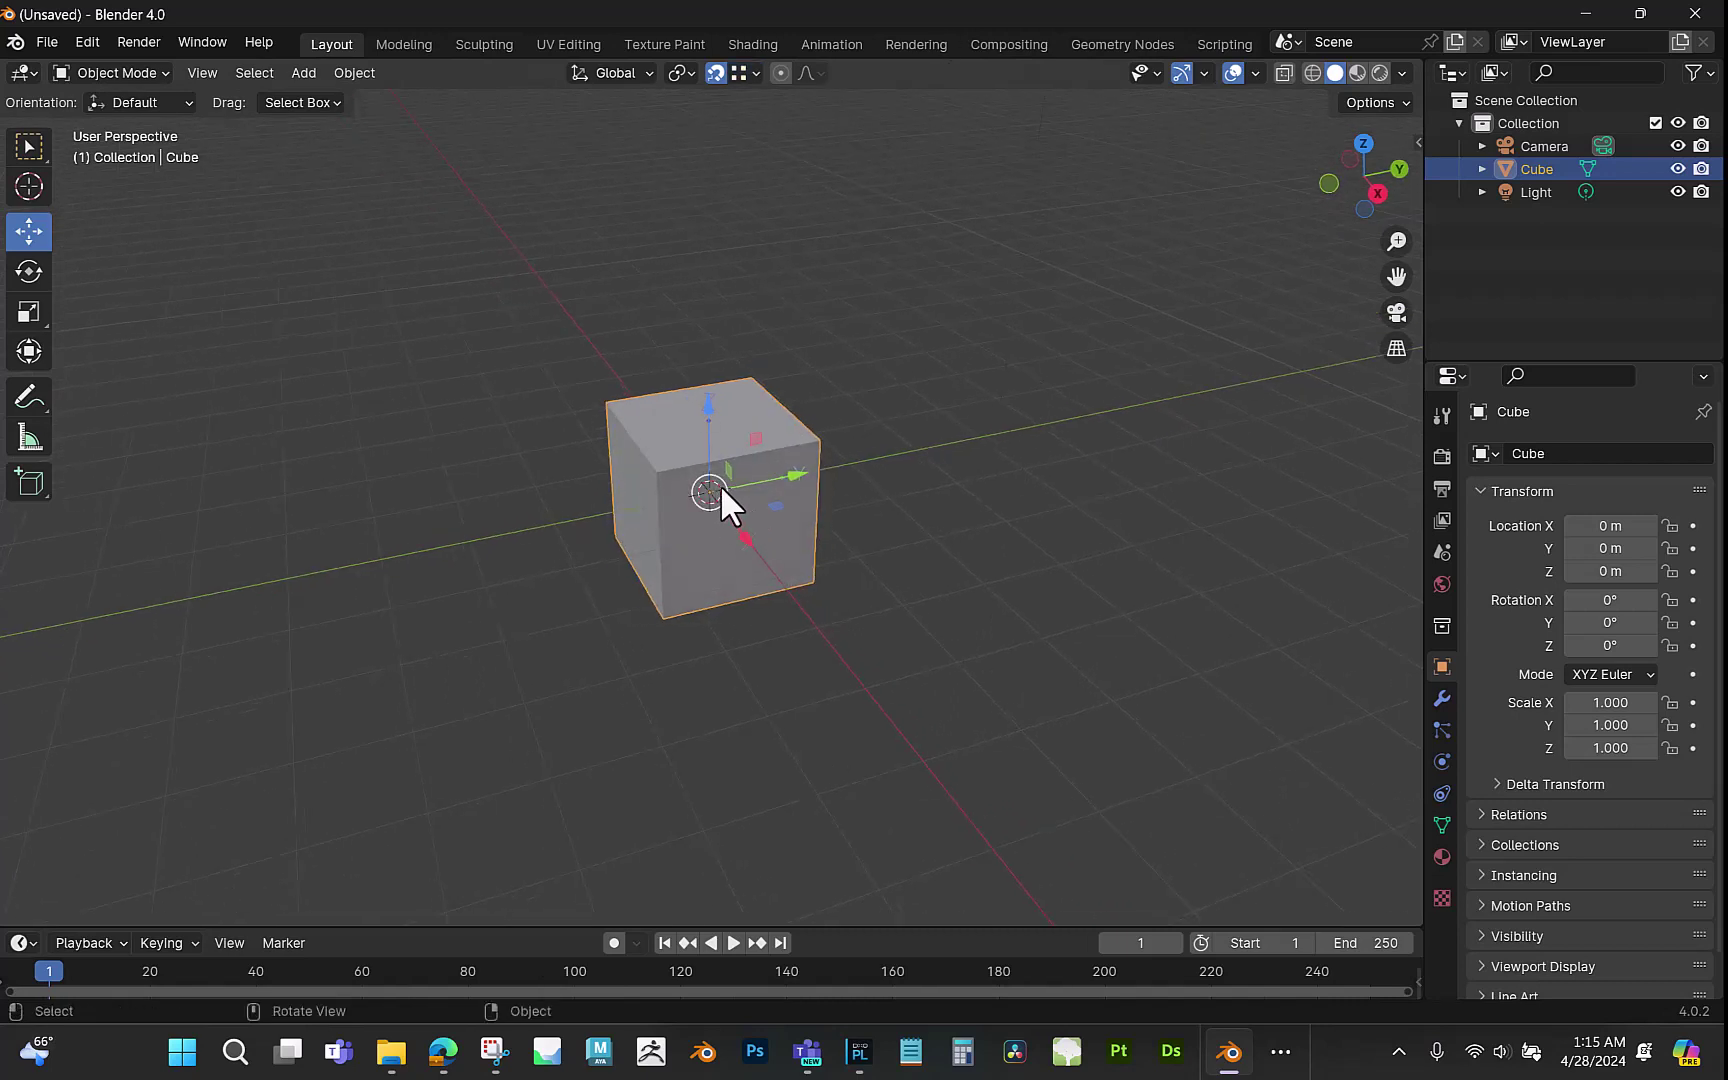
pyautogui.moveTo(717, 478); pyautogui.dragTo(670, 620)
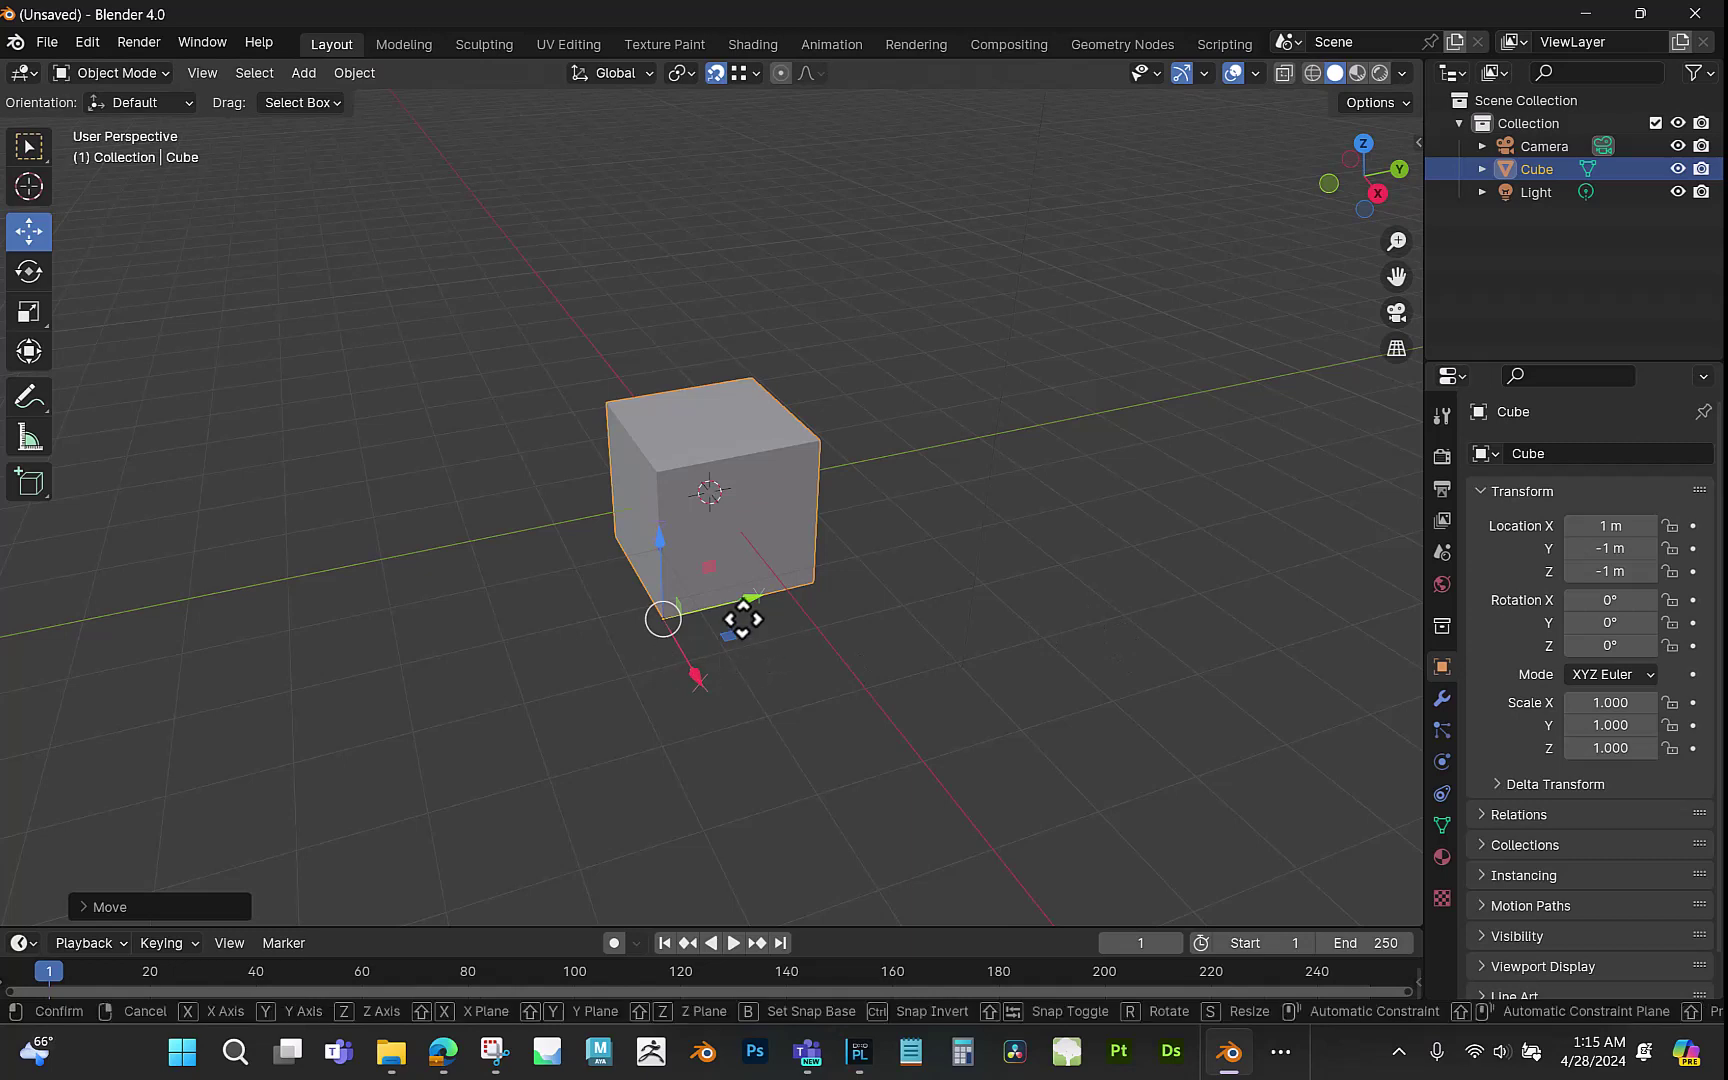
pyautogui.press('g')
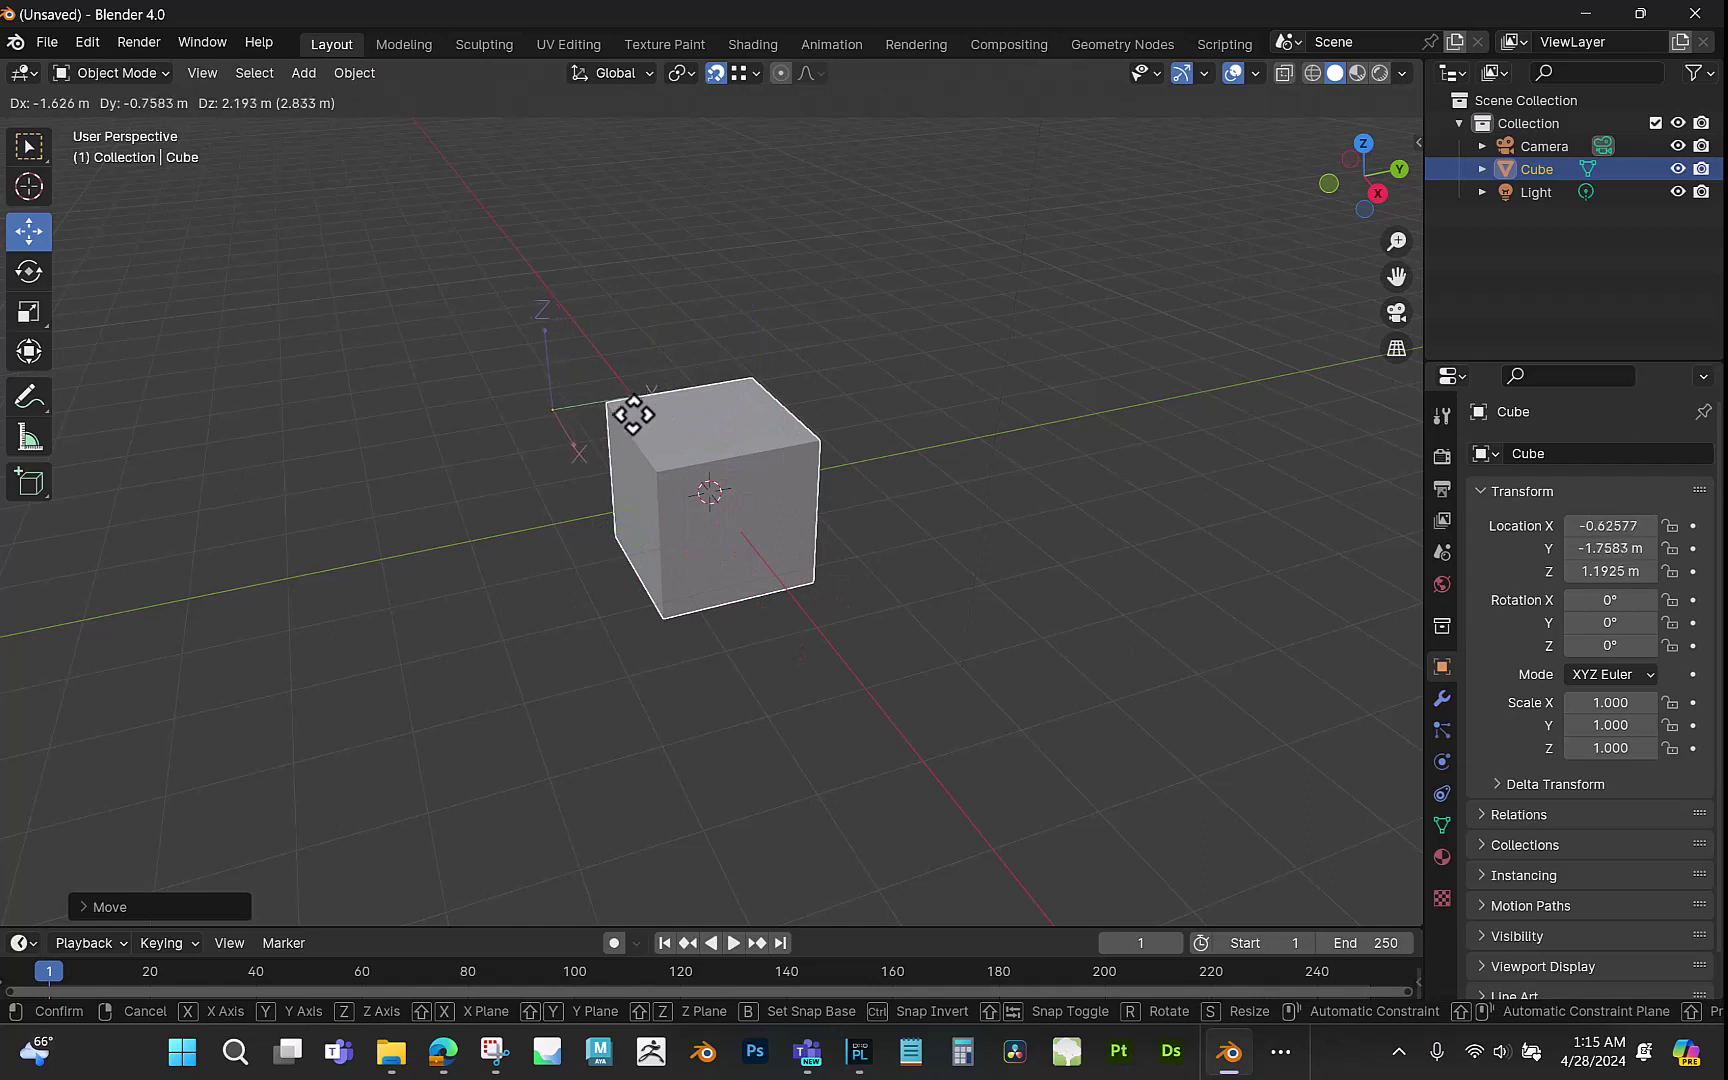
pyautogui.press('ctrl')
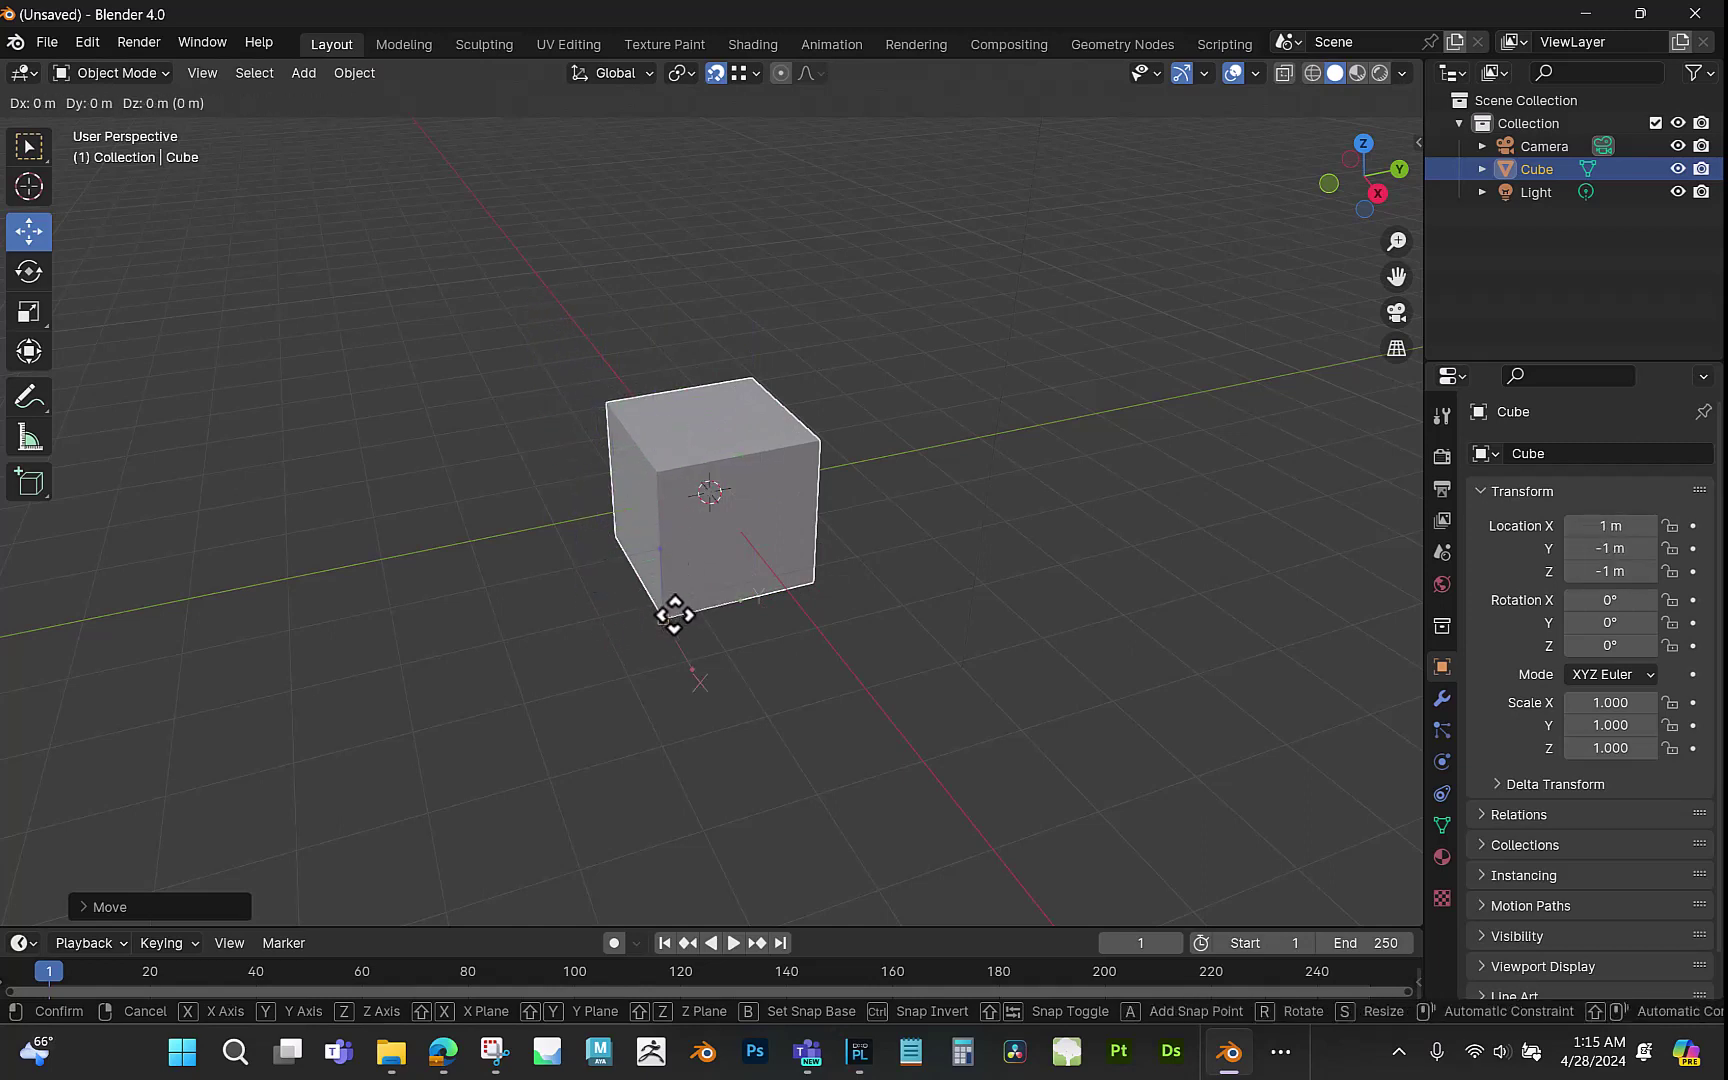
pyautogui.click(665, 617)
pyautogui.moveTo(848, 655)
pyautogui.mouseDown(button='middle')
pyautogui.moveTo(678, 593)
pyautogui.moveTo(817, 662)
pyautogui.mouseUp(button='middle')
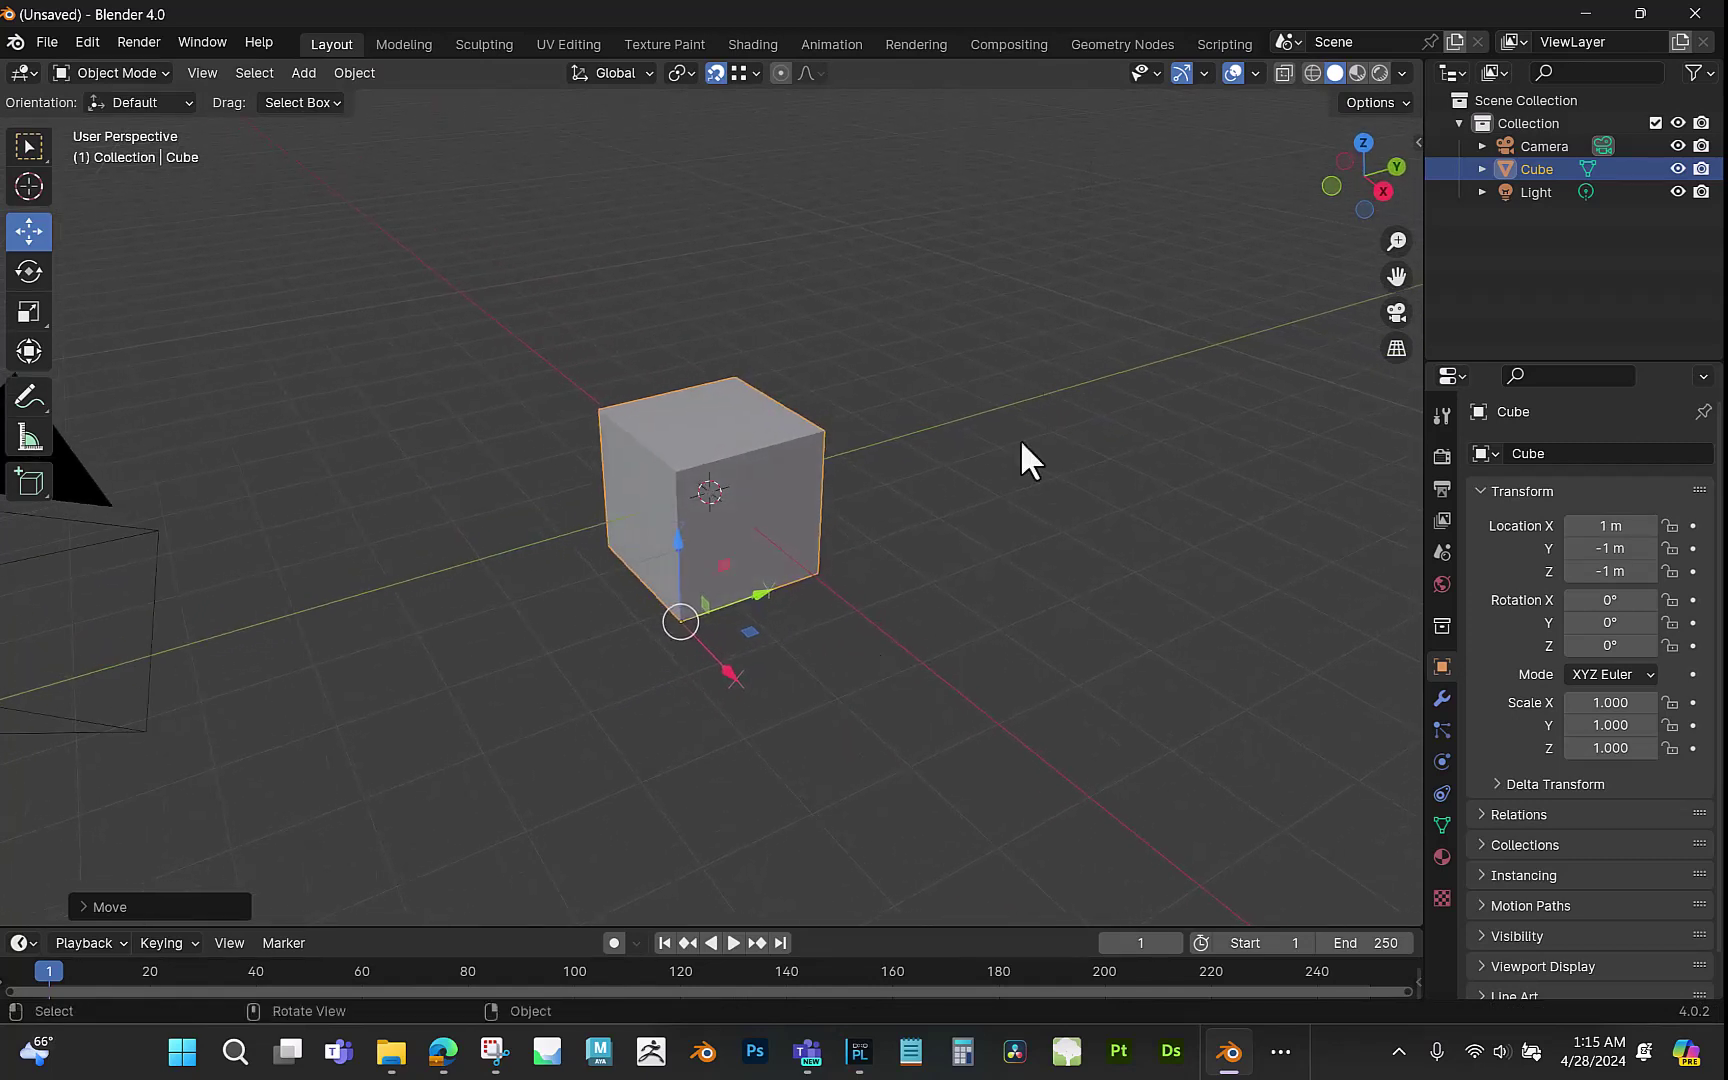
# Turn off the option that makes transforms affect only origins.
pyautogui.click(1391, 101)
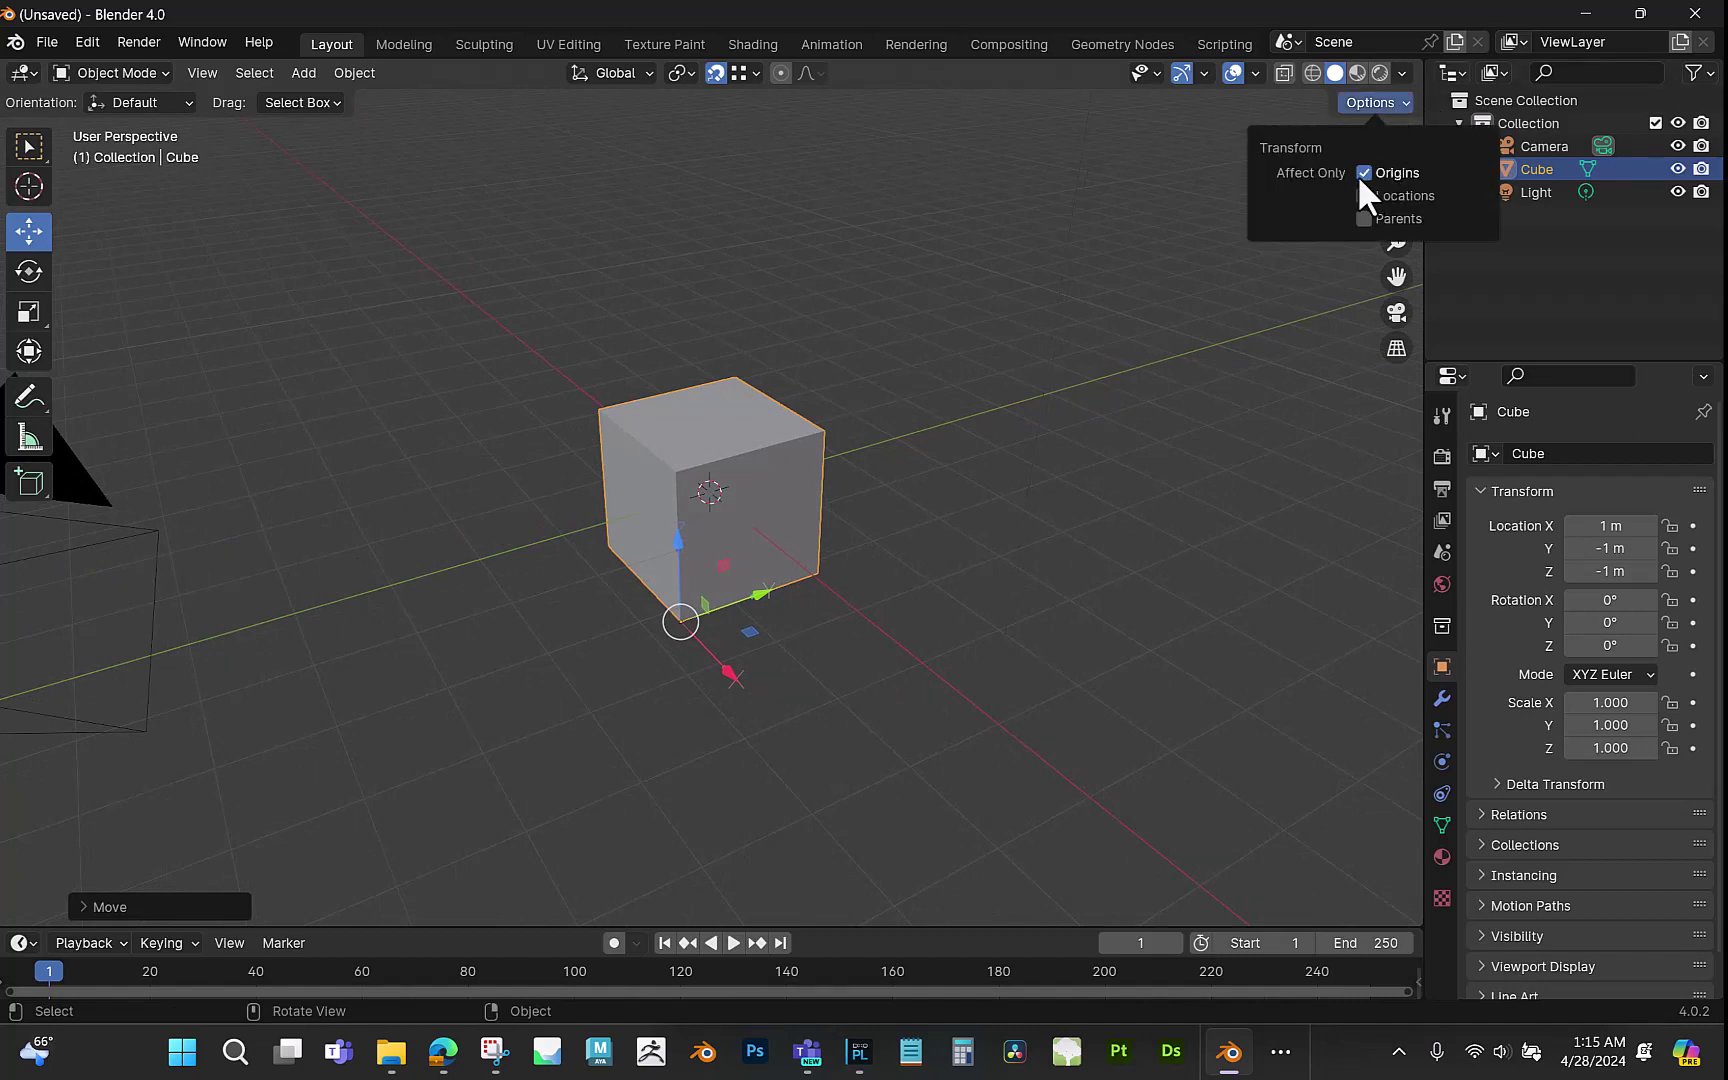
pyautogui.moveTo(1090, 277); pyautogui.dragTo(820, 430, button='middle')
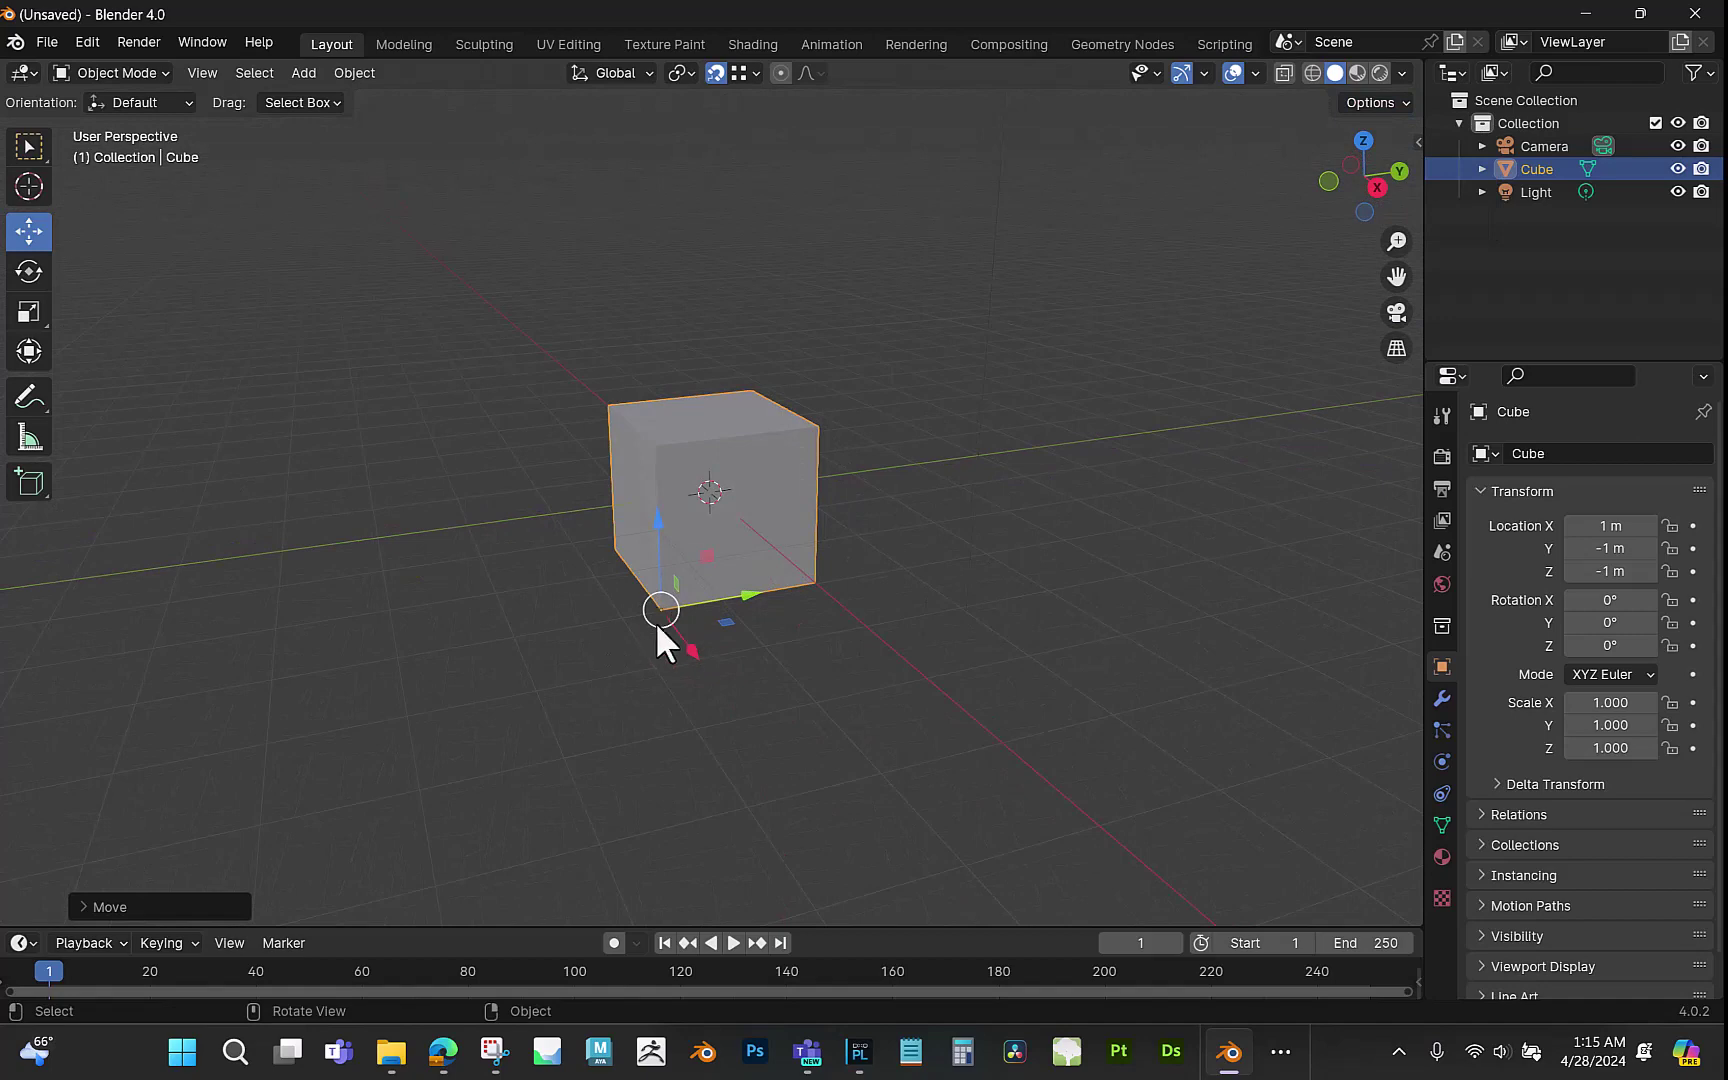
# Try rotating the cube freely around its corner origin, and undo the rotation.
pyautogui.click(28, 269)
pyautogui.moveTo(628, 593)
pyautogui.mouseDown()
pyautogui.moveTo(598, 605)
pyautogui.moveTo(674, 648)
pyautogui.moveTo(541, 579)
pyautogui.moveTo(721, 644)
pyautogui.moveTo(721, 617)
pyautogui.moveTo(680, 660)
pyautogui.moveTo(649, 616)
pyautogui.mouseUp()
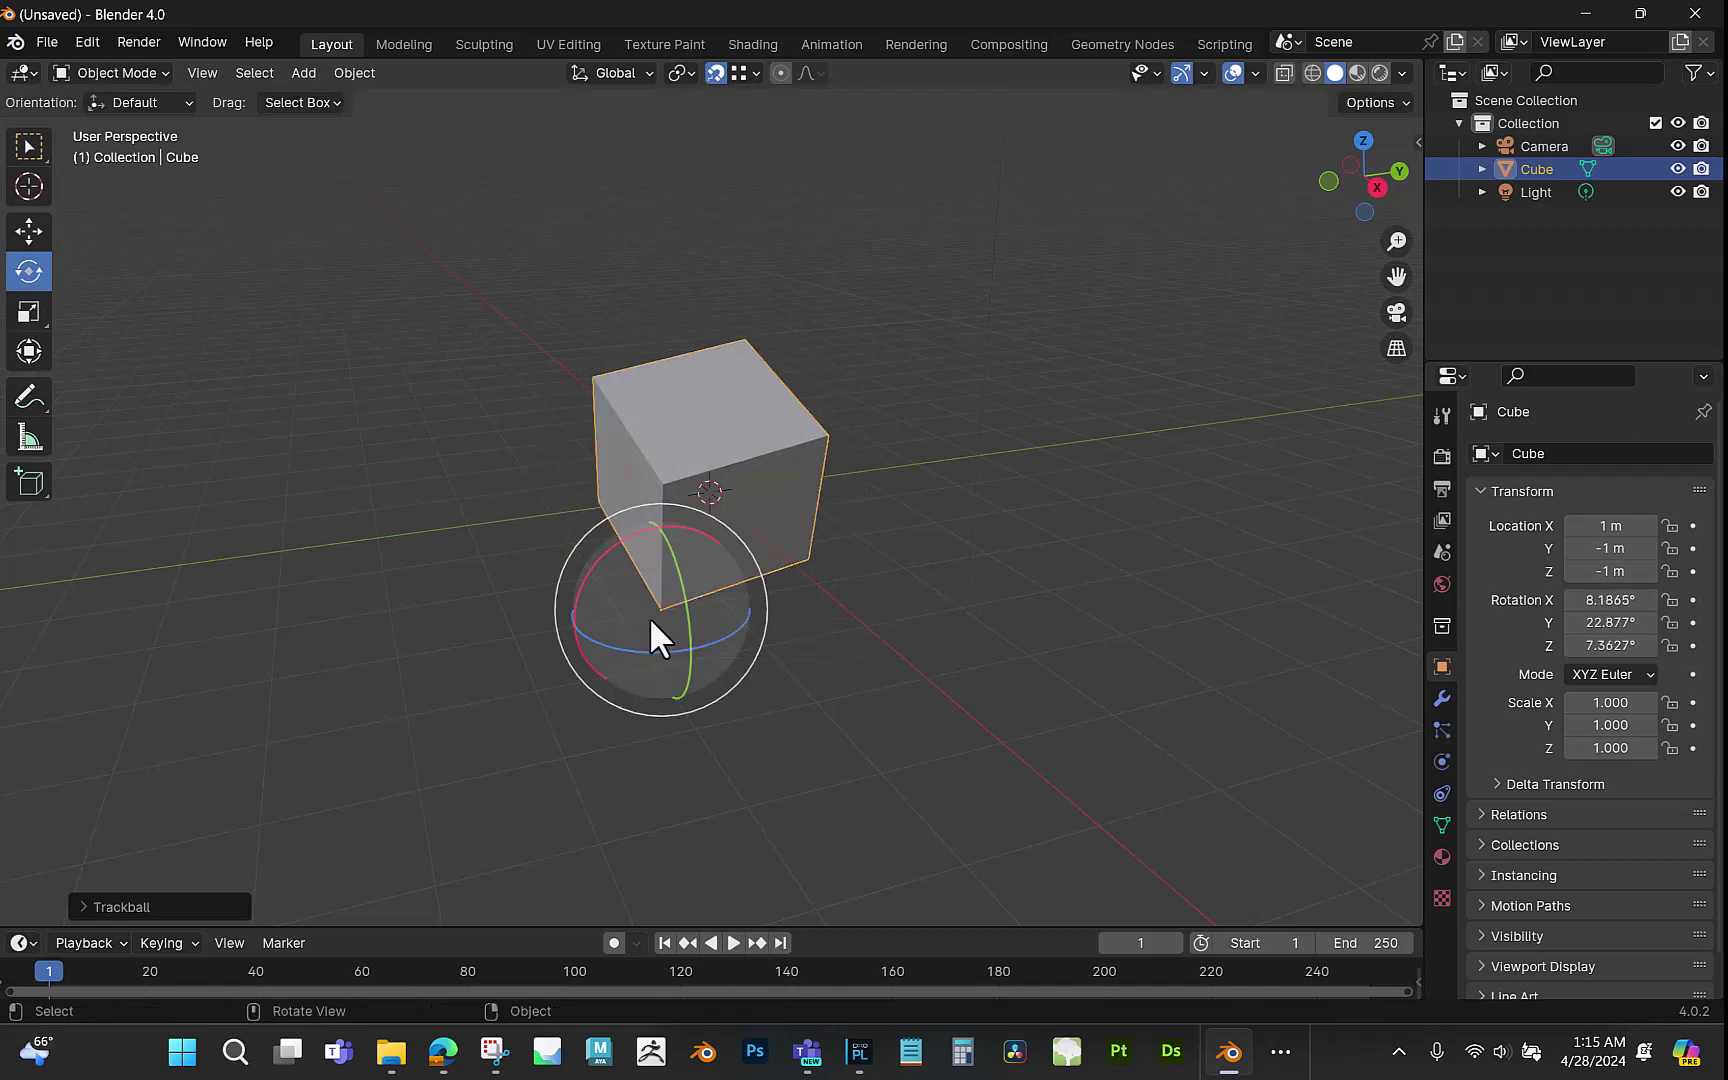
pyautogui.hotkey('ctrl', 'z')
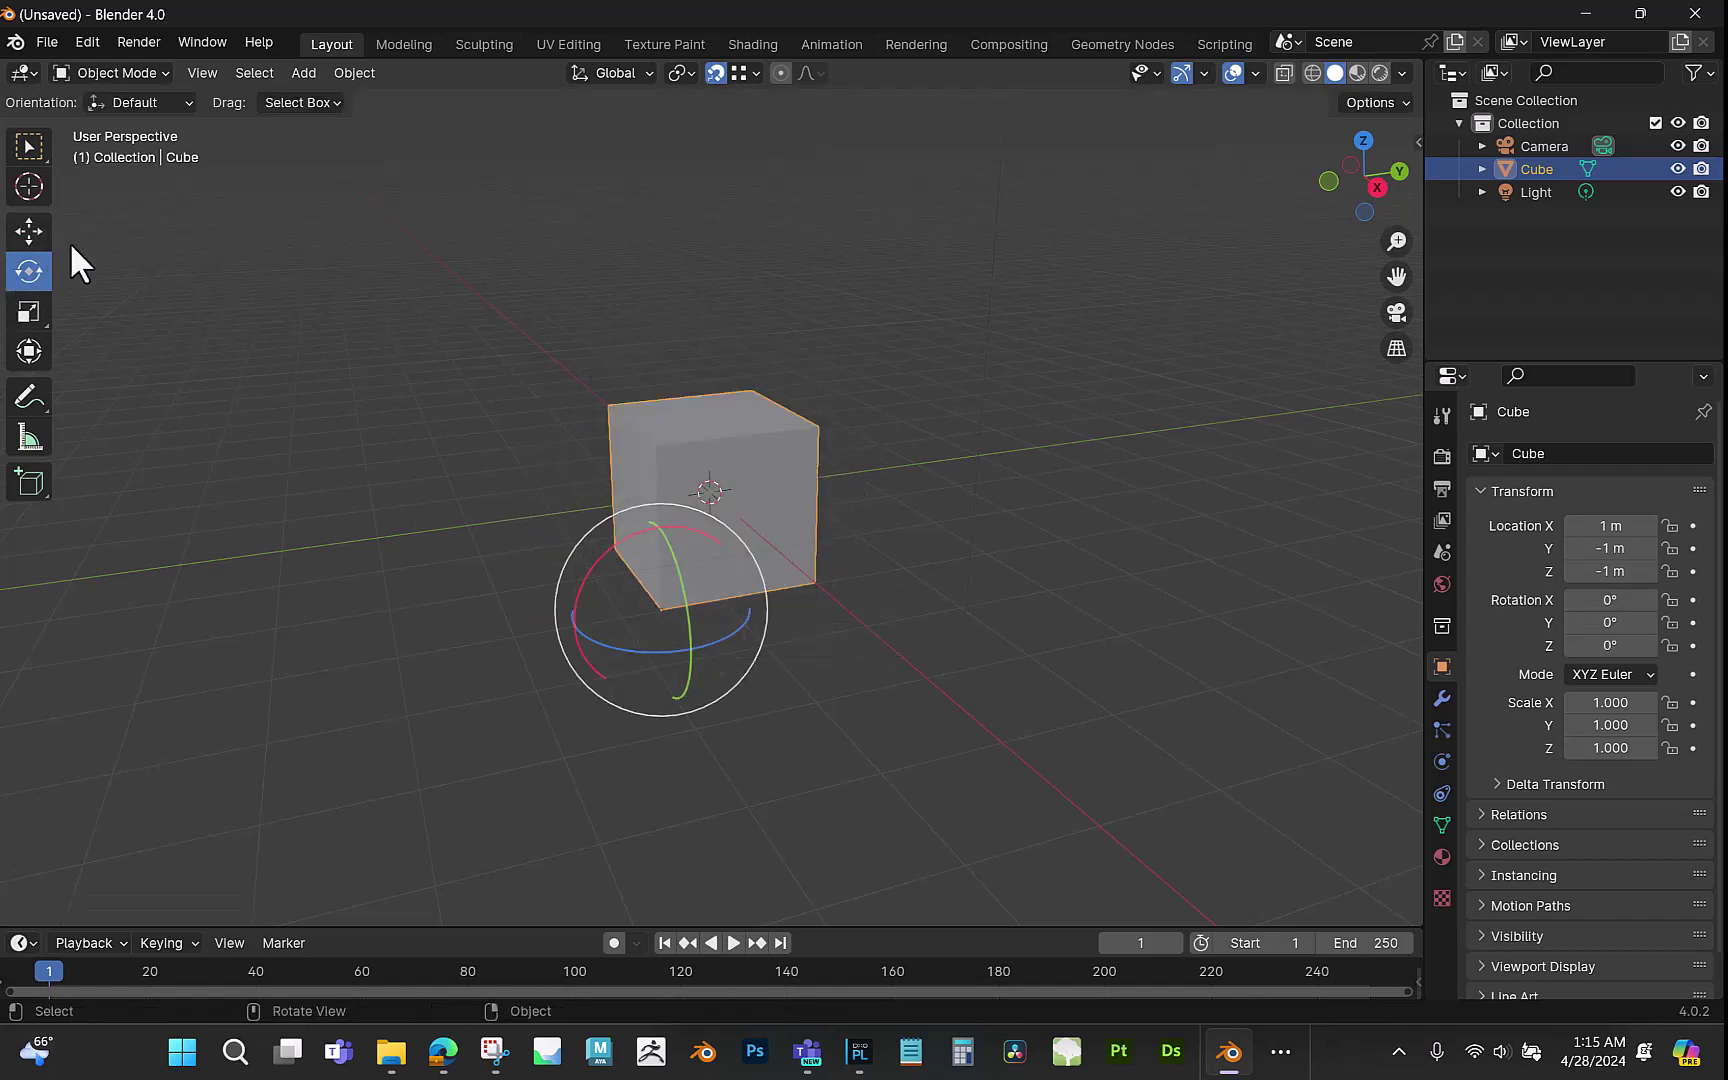
# Try scaling the cube uniformly to about 2.31 from its corner origin, and undo the scaling.
pyautogui.click(36, 313)
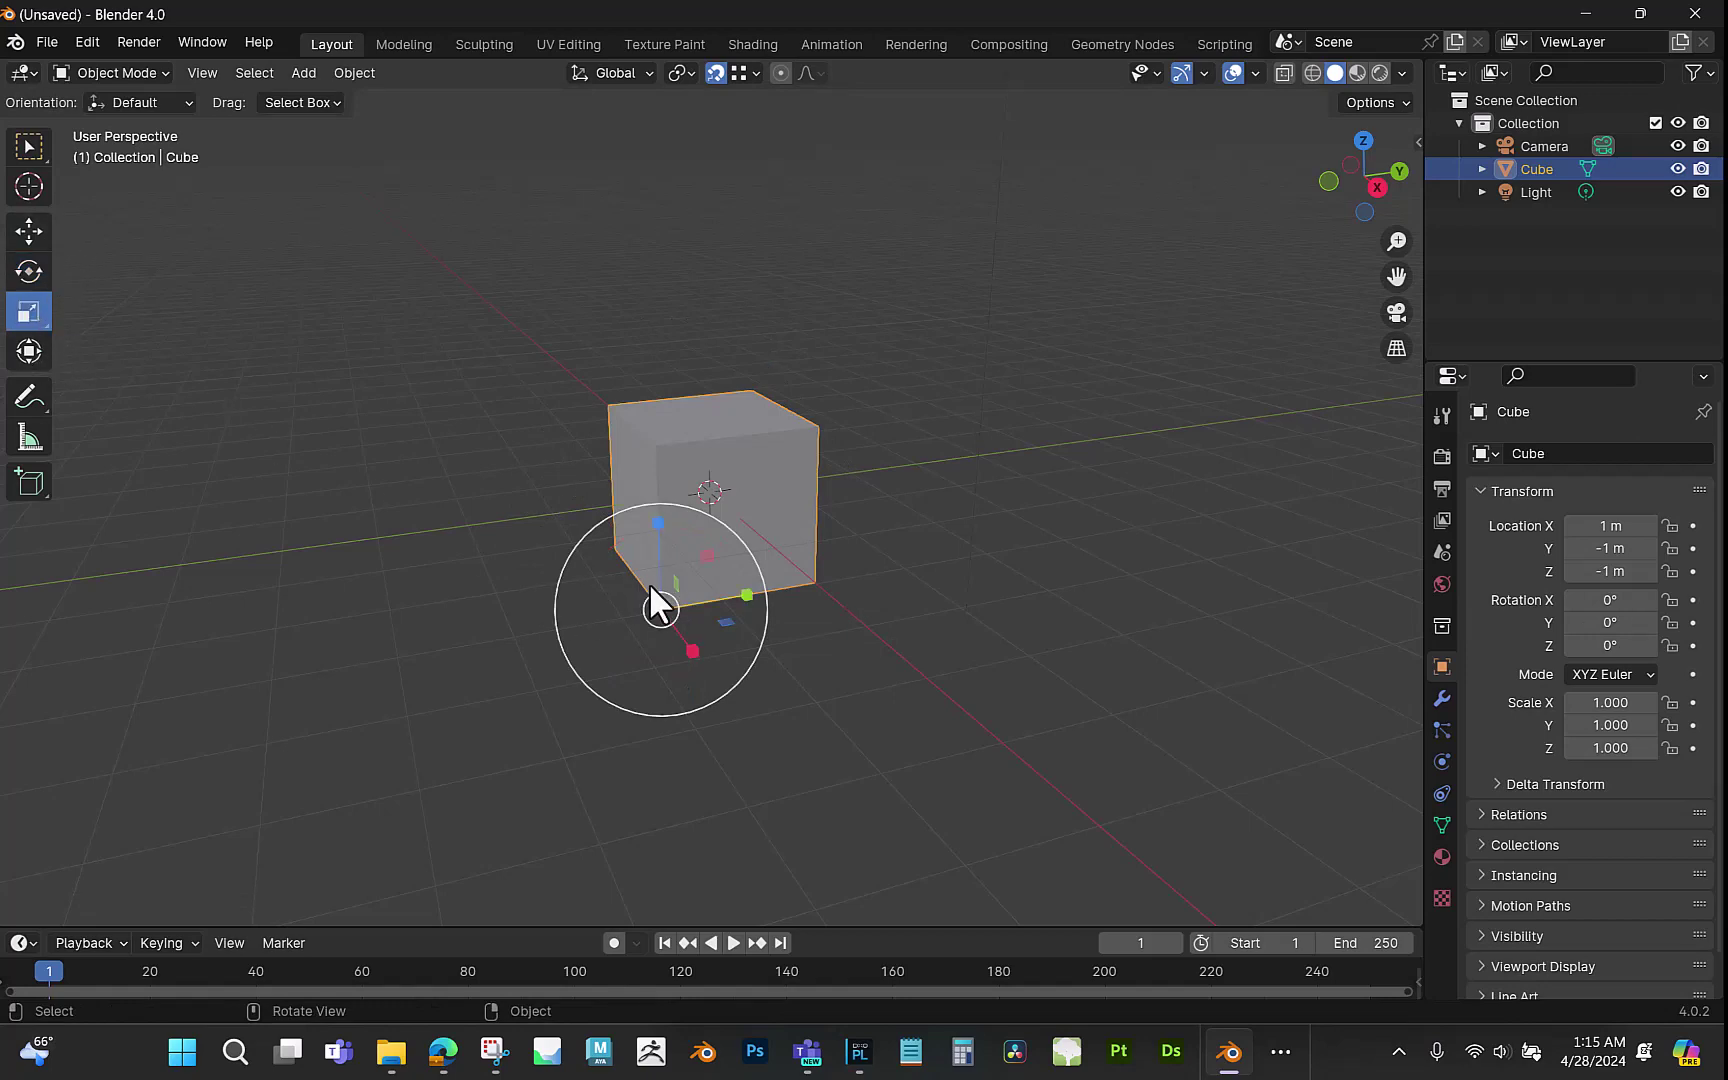
pyautogui.moveTo(652, 600)
pyautogui.mouseDown()
pyautogui.moveTo(649, 550)
pyautogui.moveTo(643, 563)
pyautogui.mouseUp()
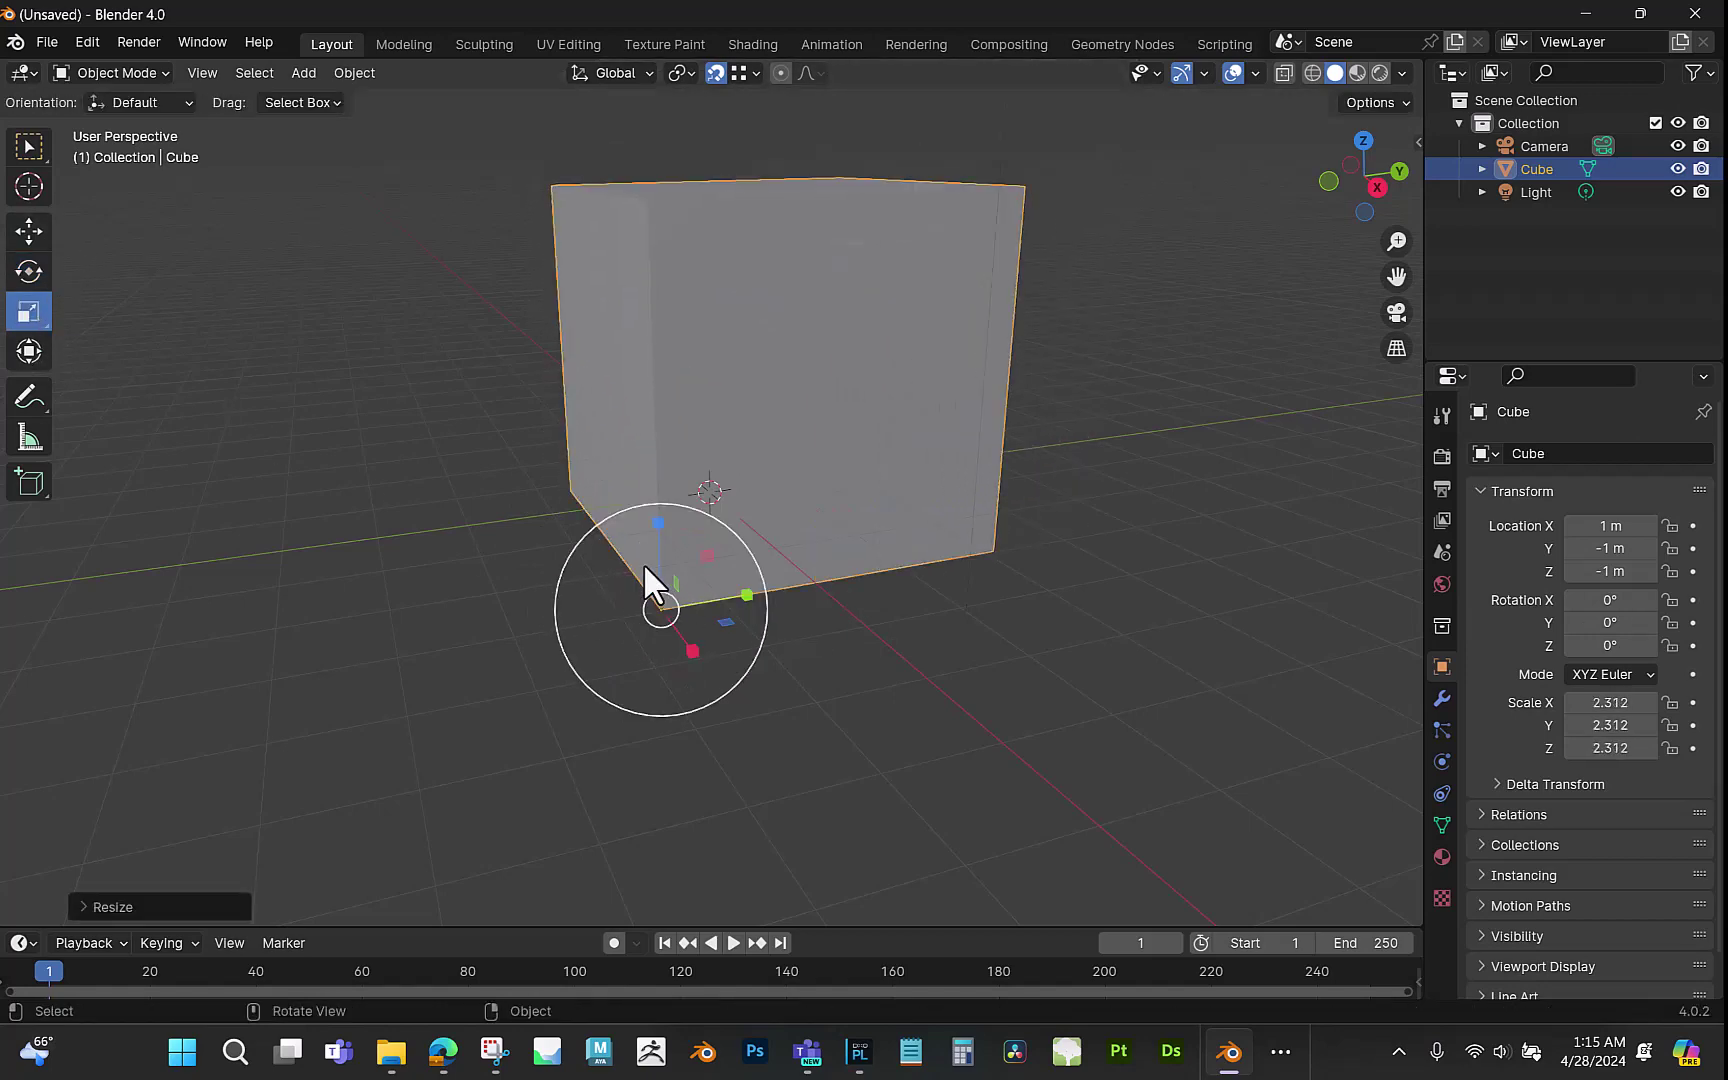
pyautogui.hotkey('ctrl', 'z')
# Duplicate the cube and place the copy beside the original at about X -0.41 m, Y 3.46 m, Z -1.46 m.
pyautogui.moveTo(778, 594); pyautogui.dragTo(651, 622, button='middle')
pyautogui.moveTo(838, 598); pyautogui.dragTo(779, 521, button='middle')
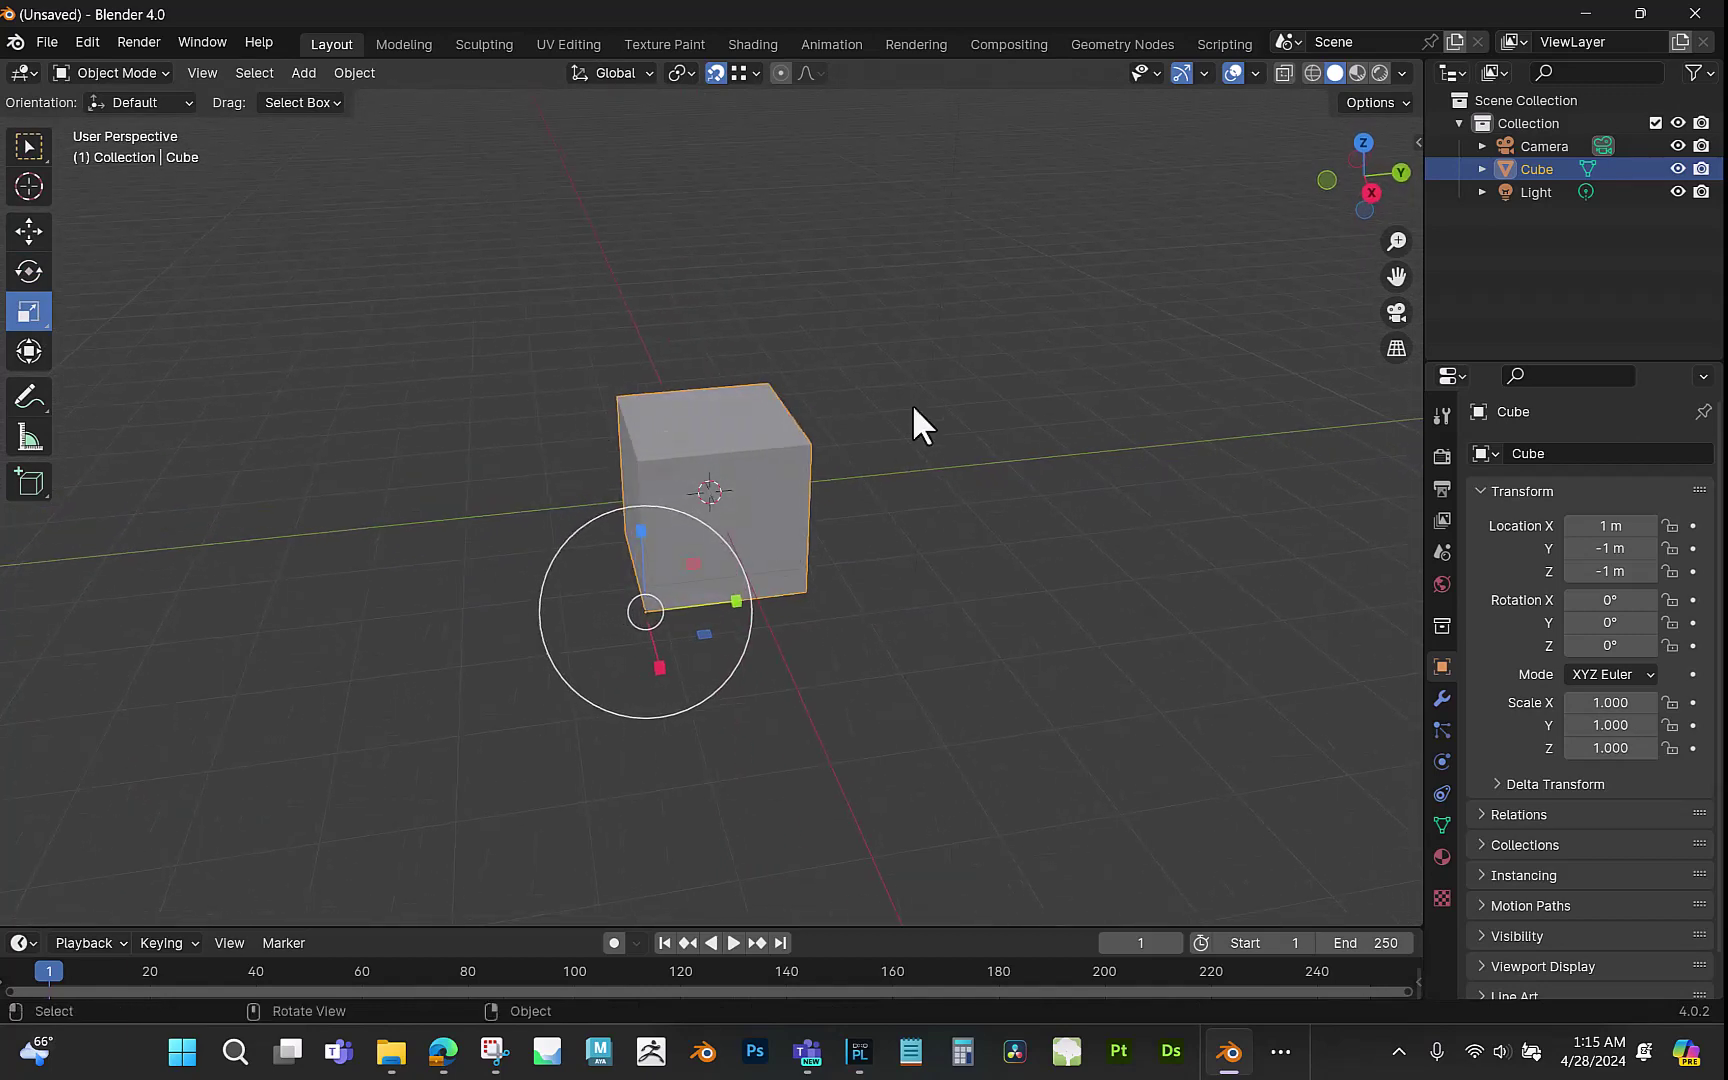
pyautogui.moveTo(889, 523); pyautogui.dragTo(764, 515, button='middle')
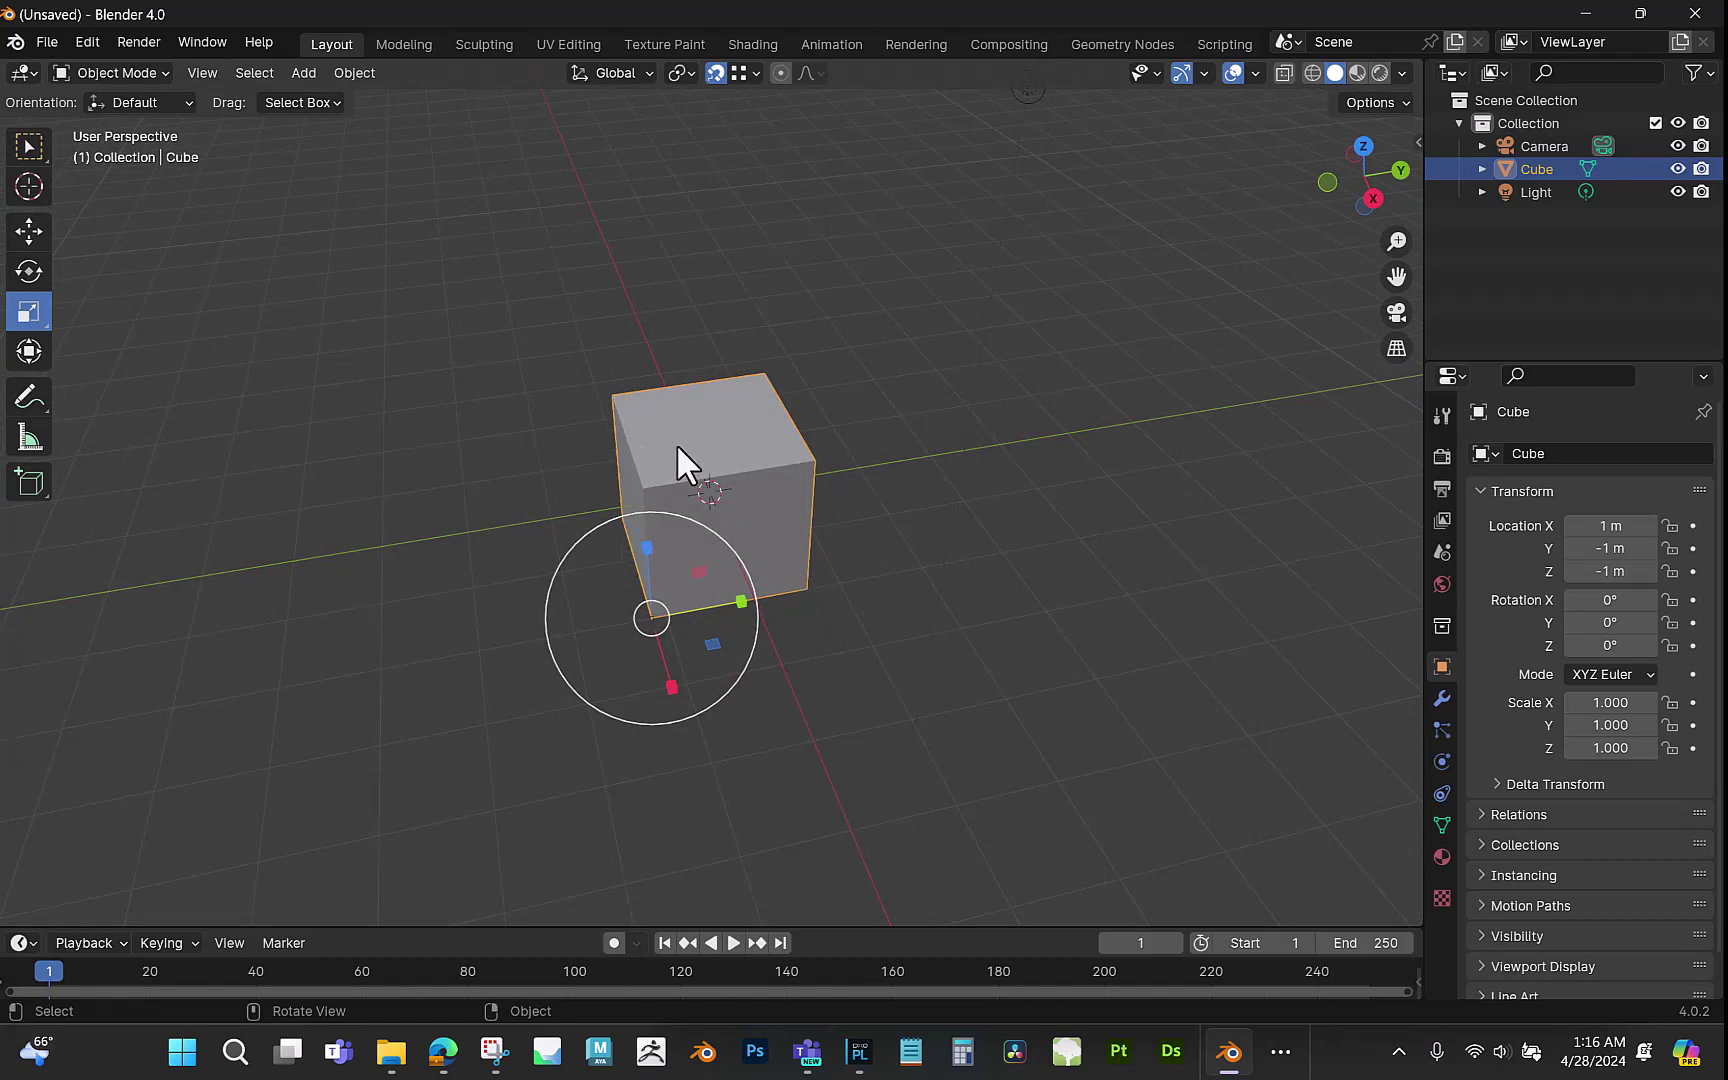
pyautogui.moveTo(886, 571); pyautogui.dragTo(842, 562, button='middle')
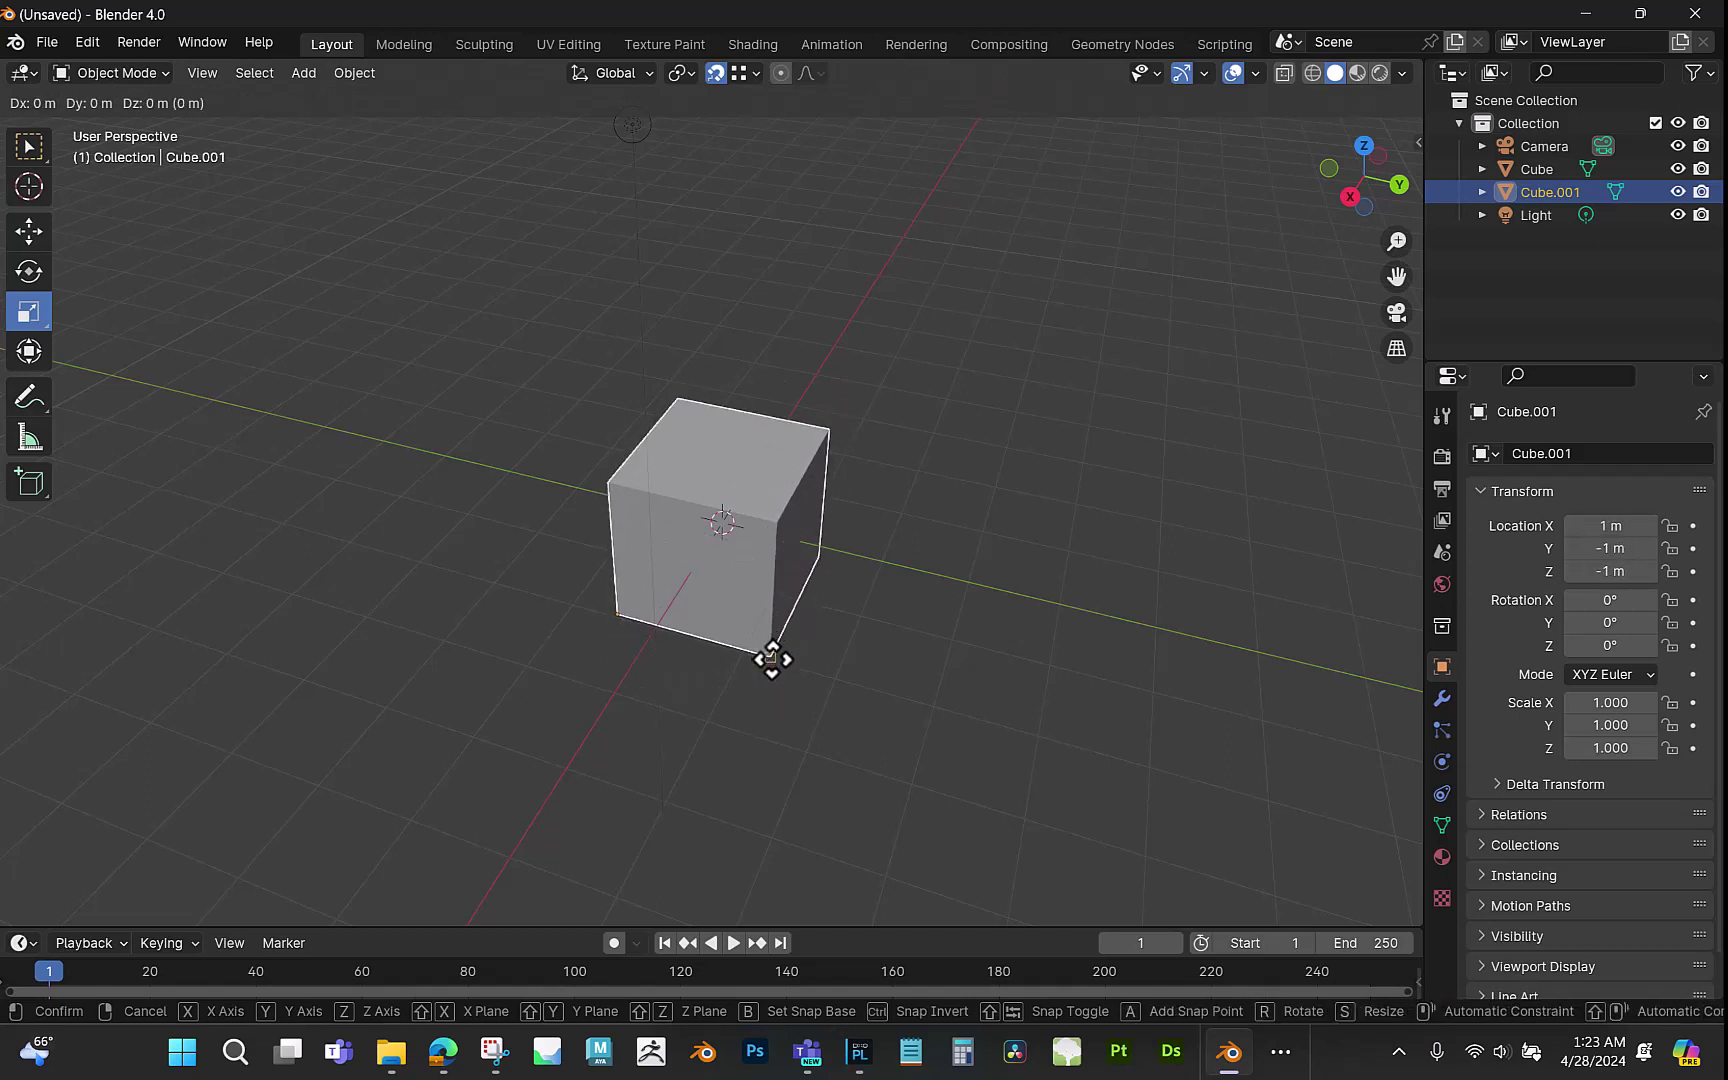
pyautogui.click(1146, 613)
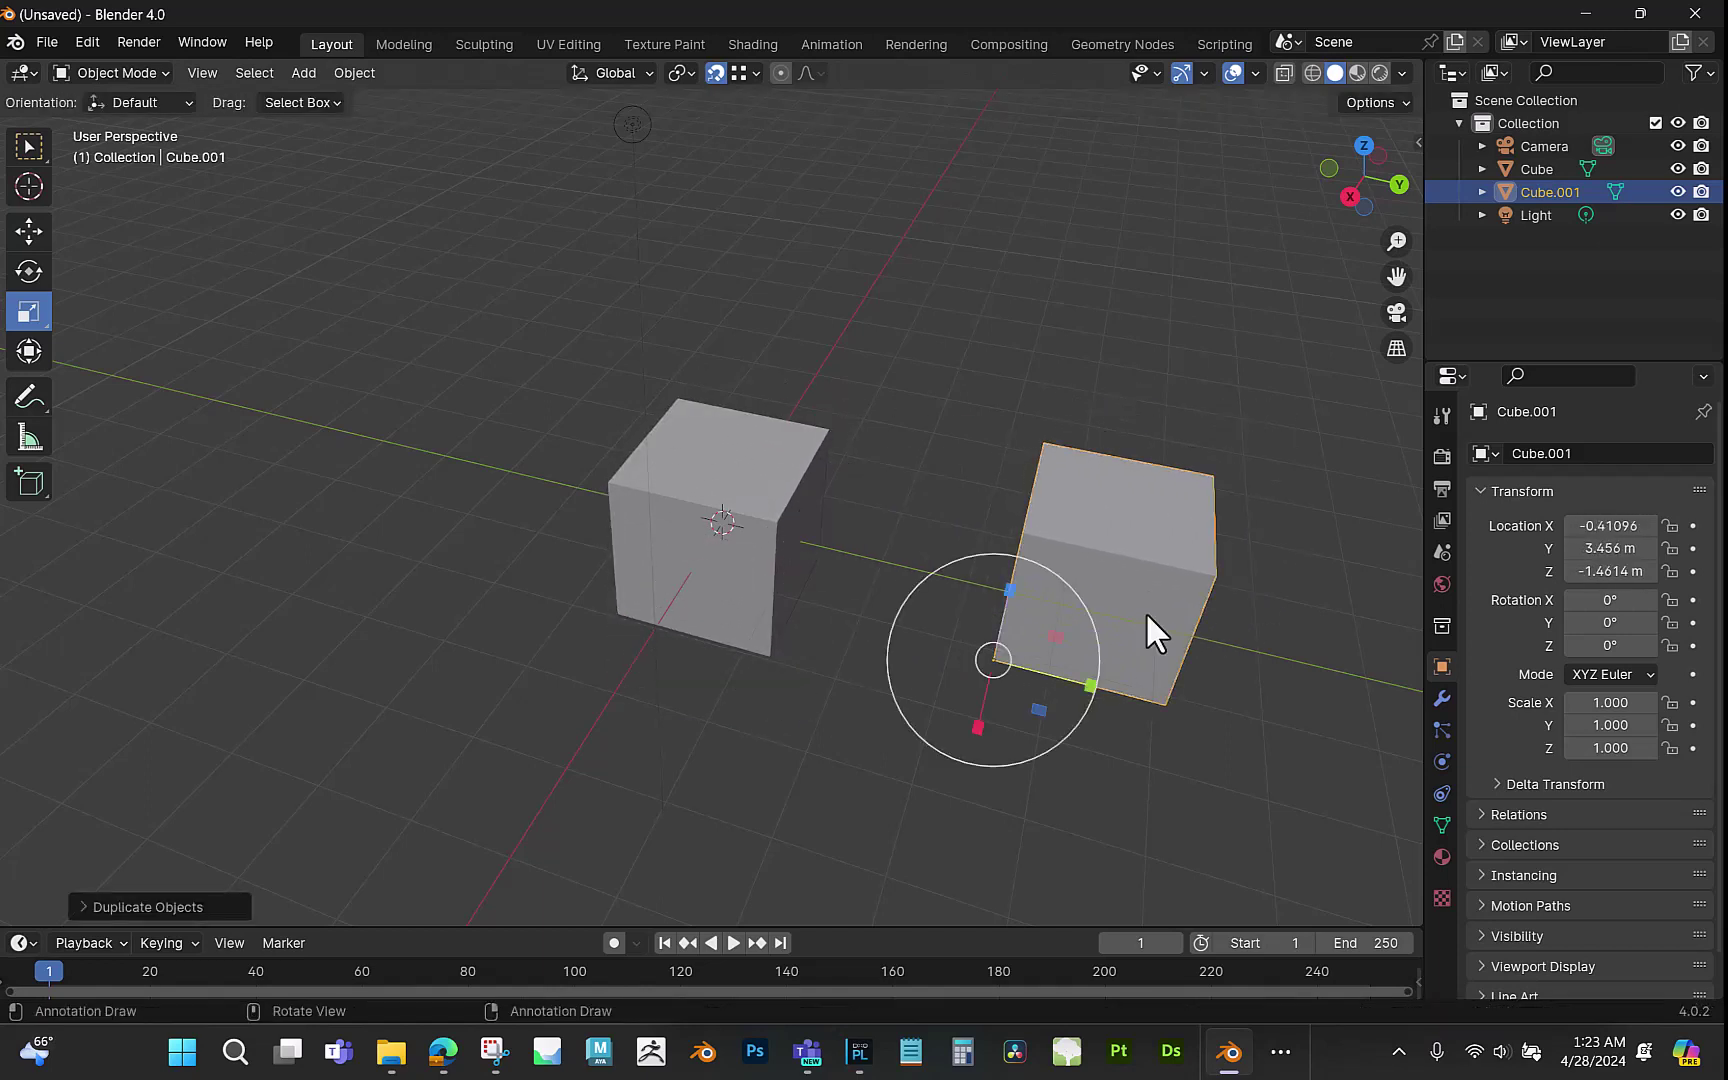
# Set the snap base to Center with Vertex kept as the snap target, keeping the duplicated cube selected.
pyautogui.moveTo(950, 495); pyautogui.dragTo(998, 657, button='middle')
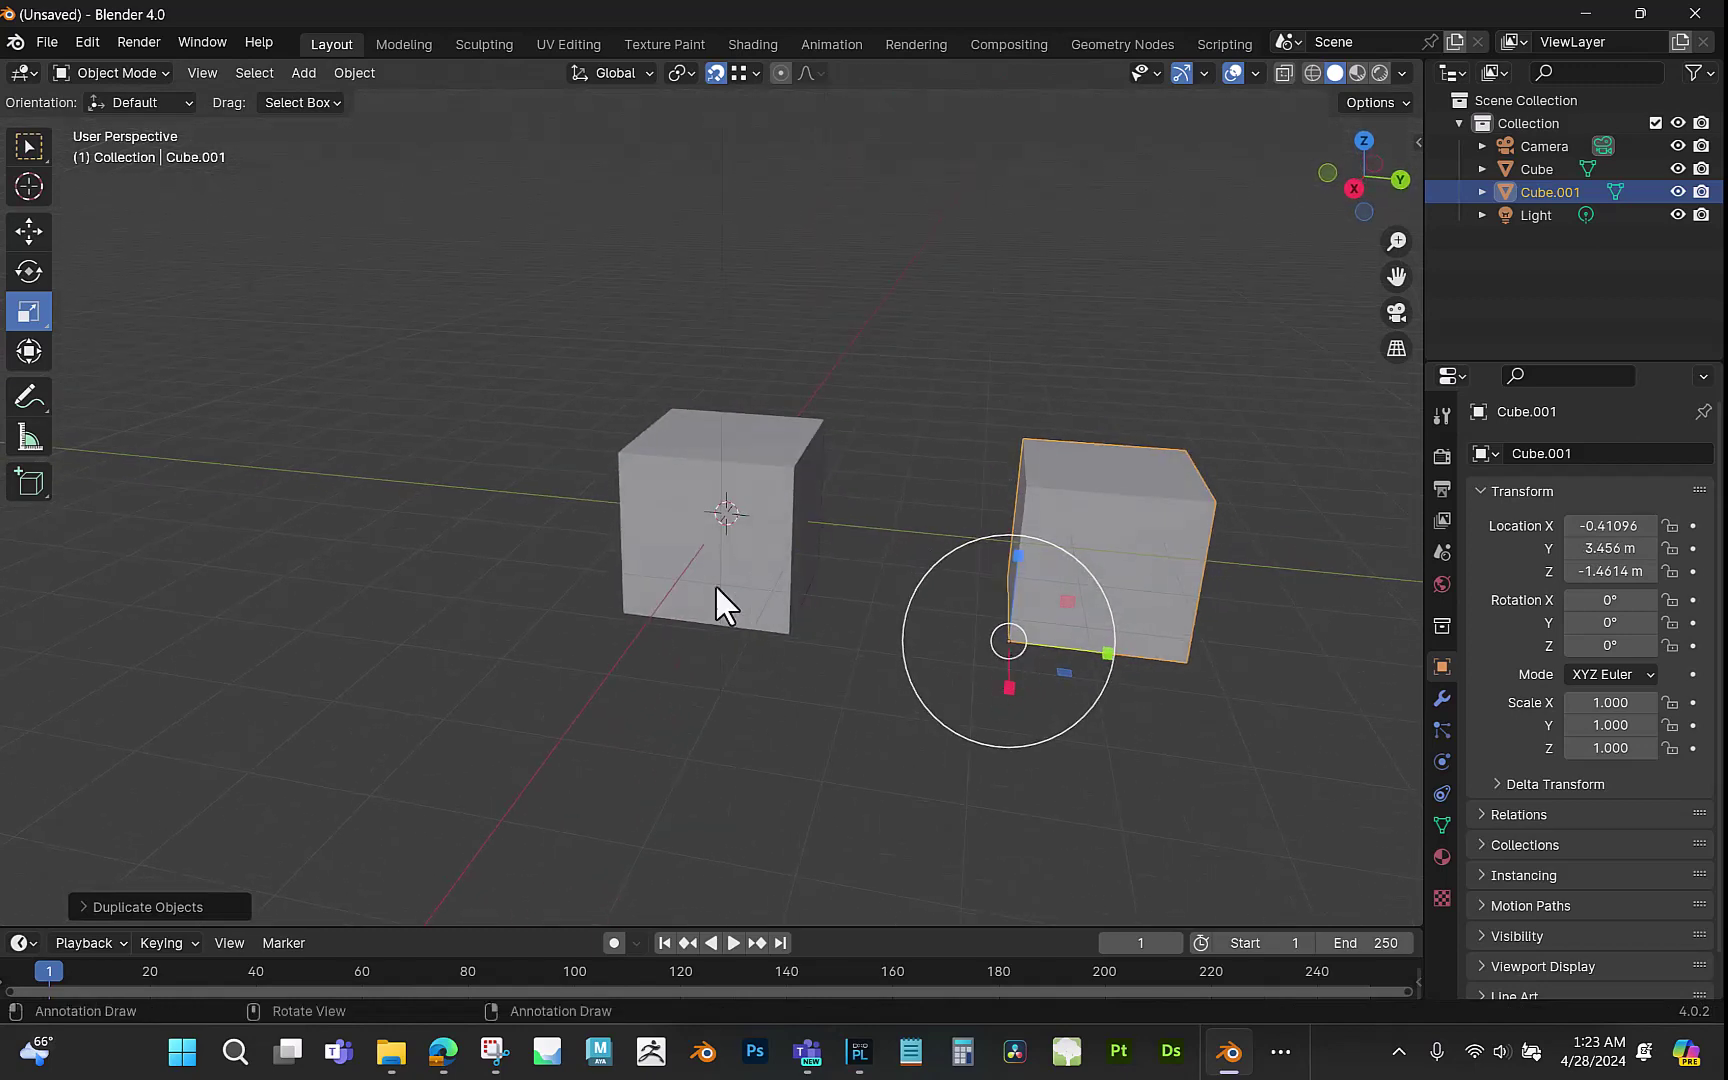
pyautogui.click(756, 73)
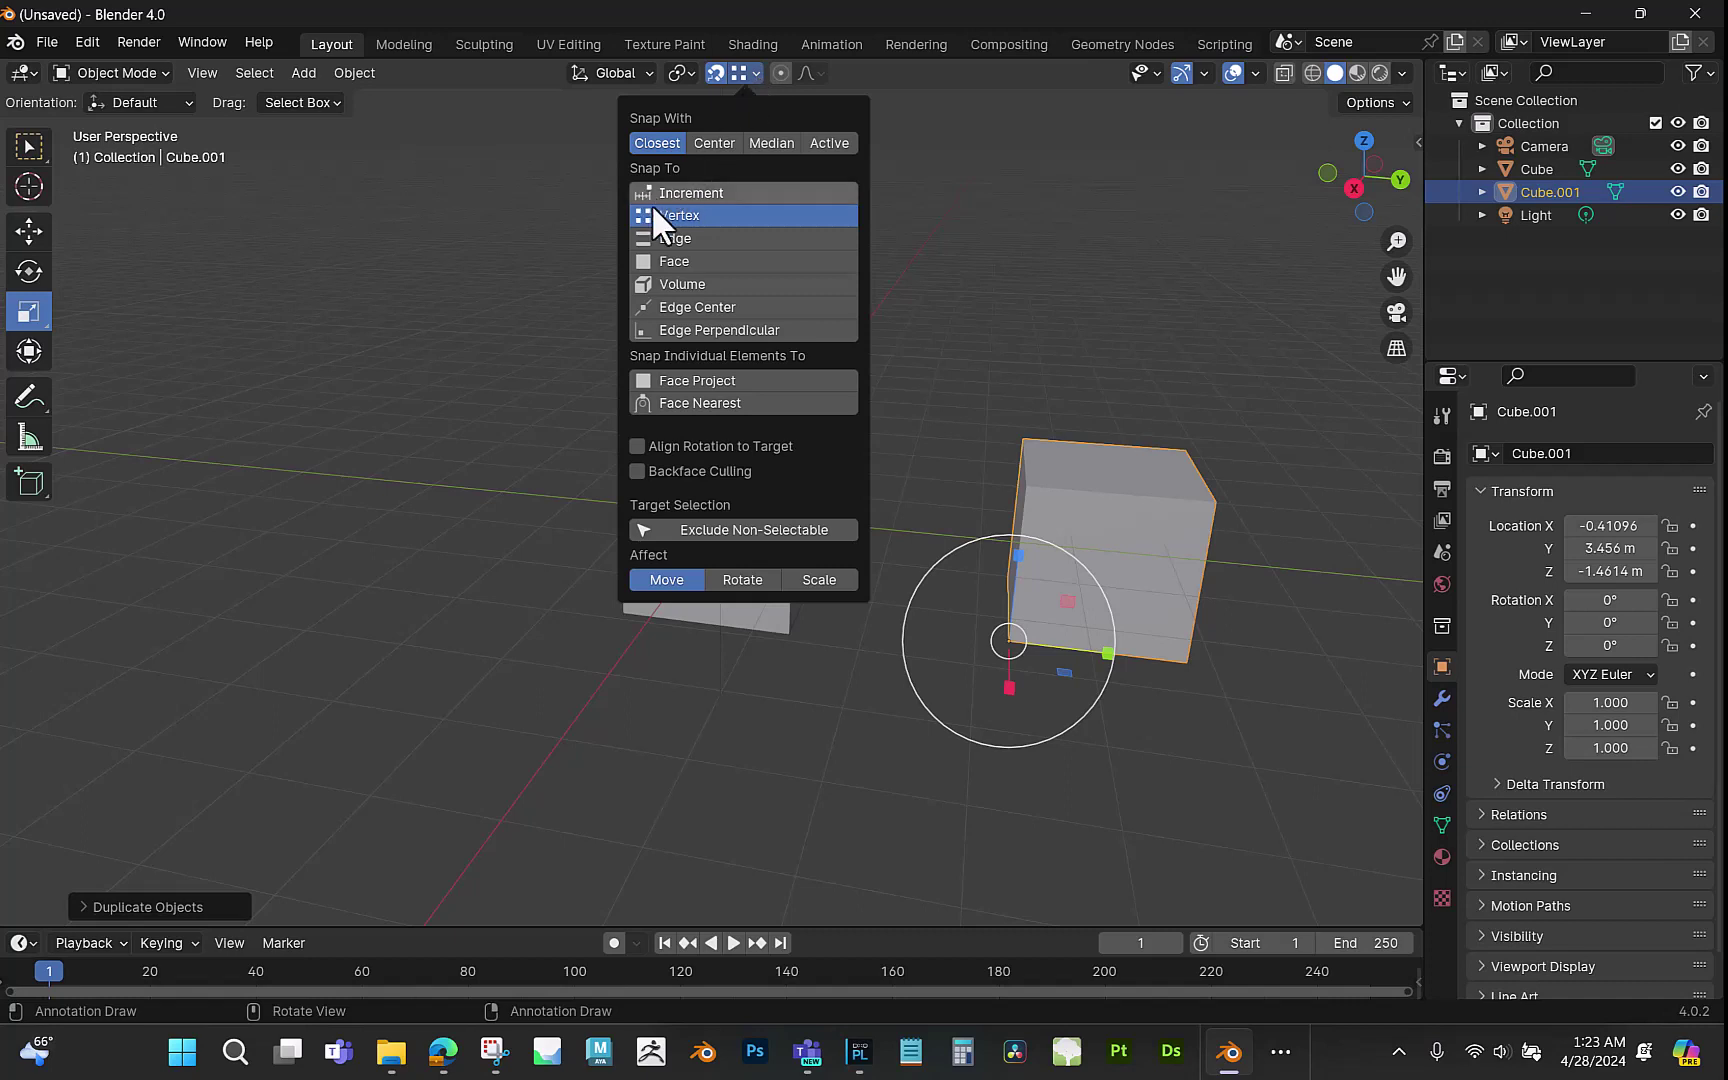
pyautogui.click(711, 141)
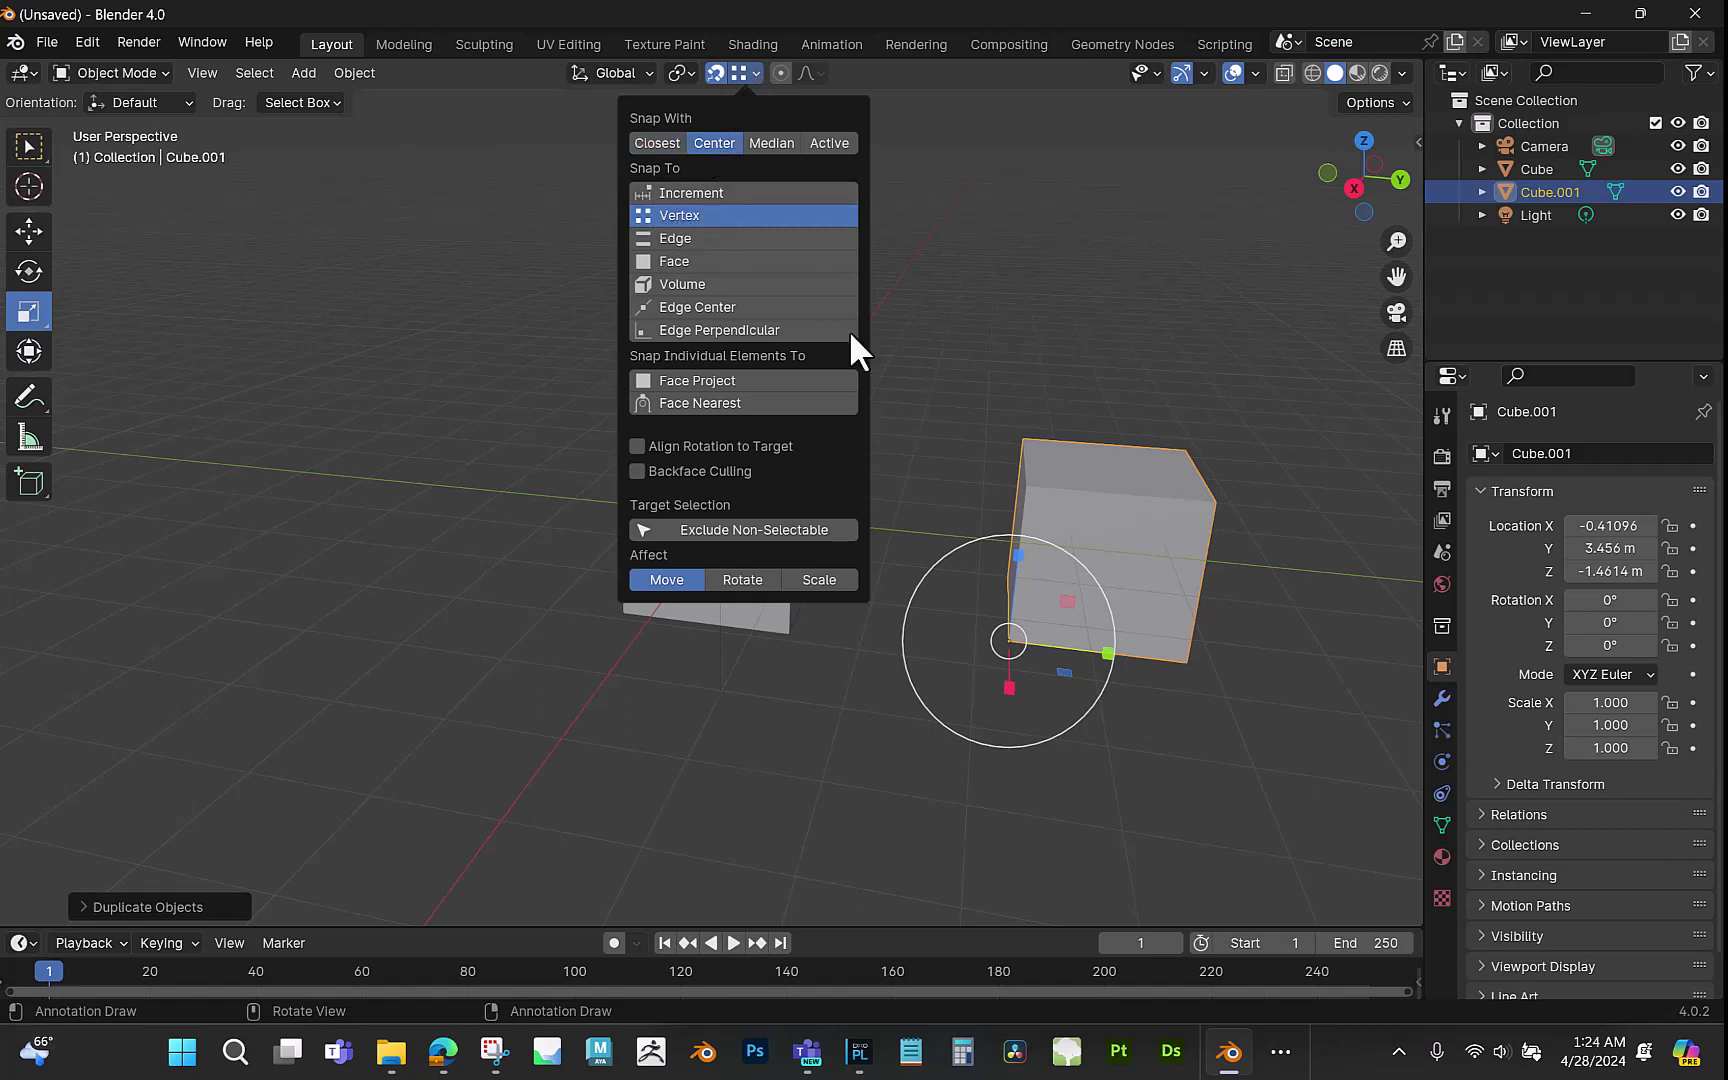
pyautogui.click(990, 645)
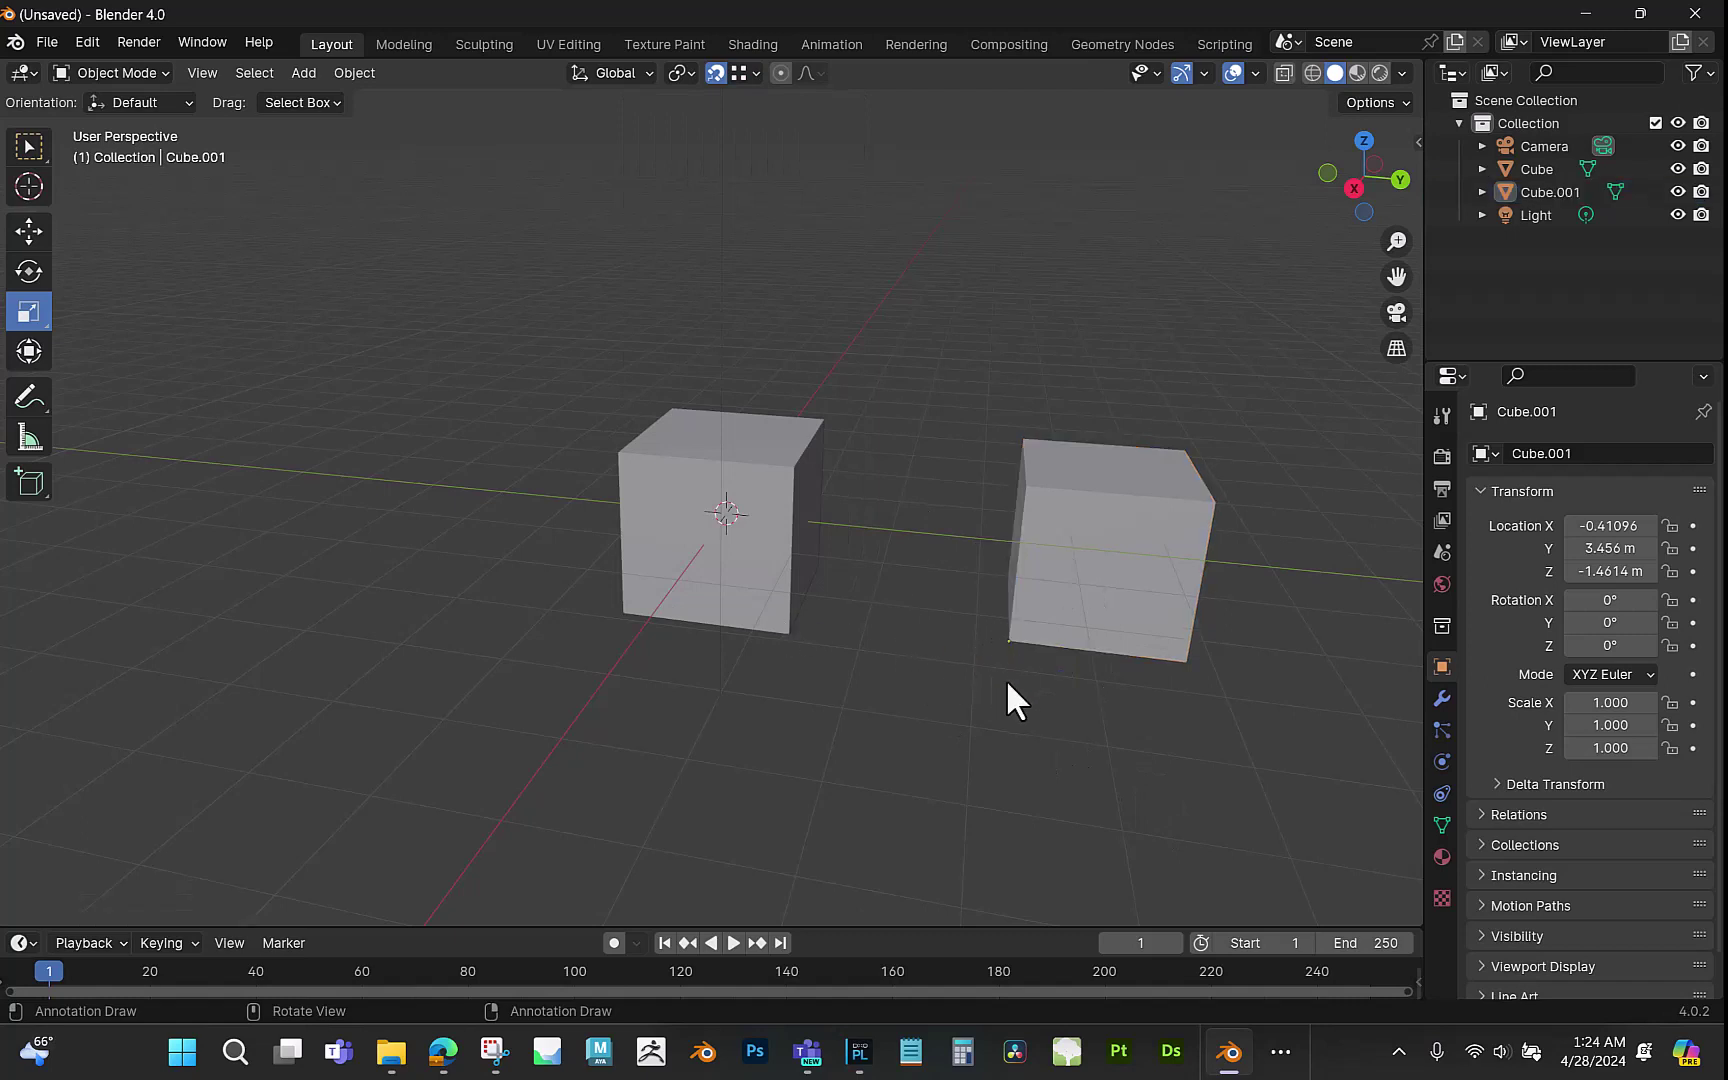
pyautogui.hotkey('ctrl', 'z')
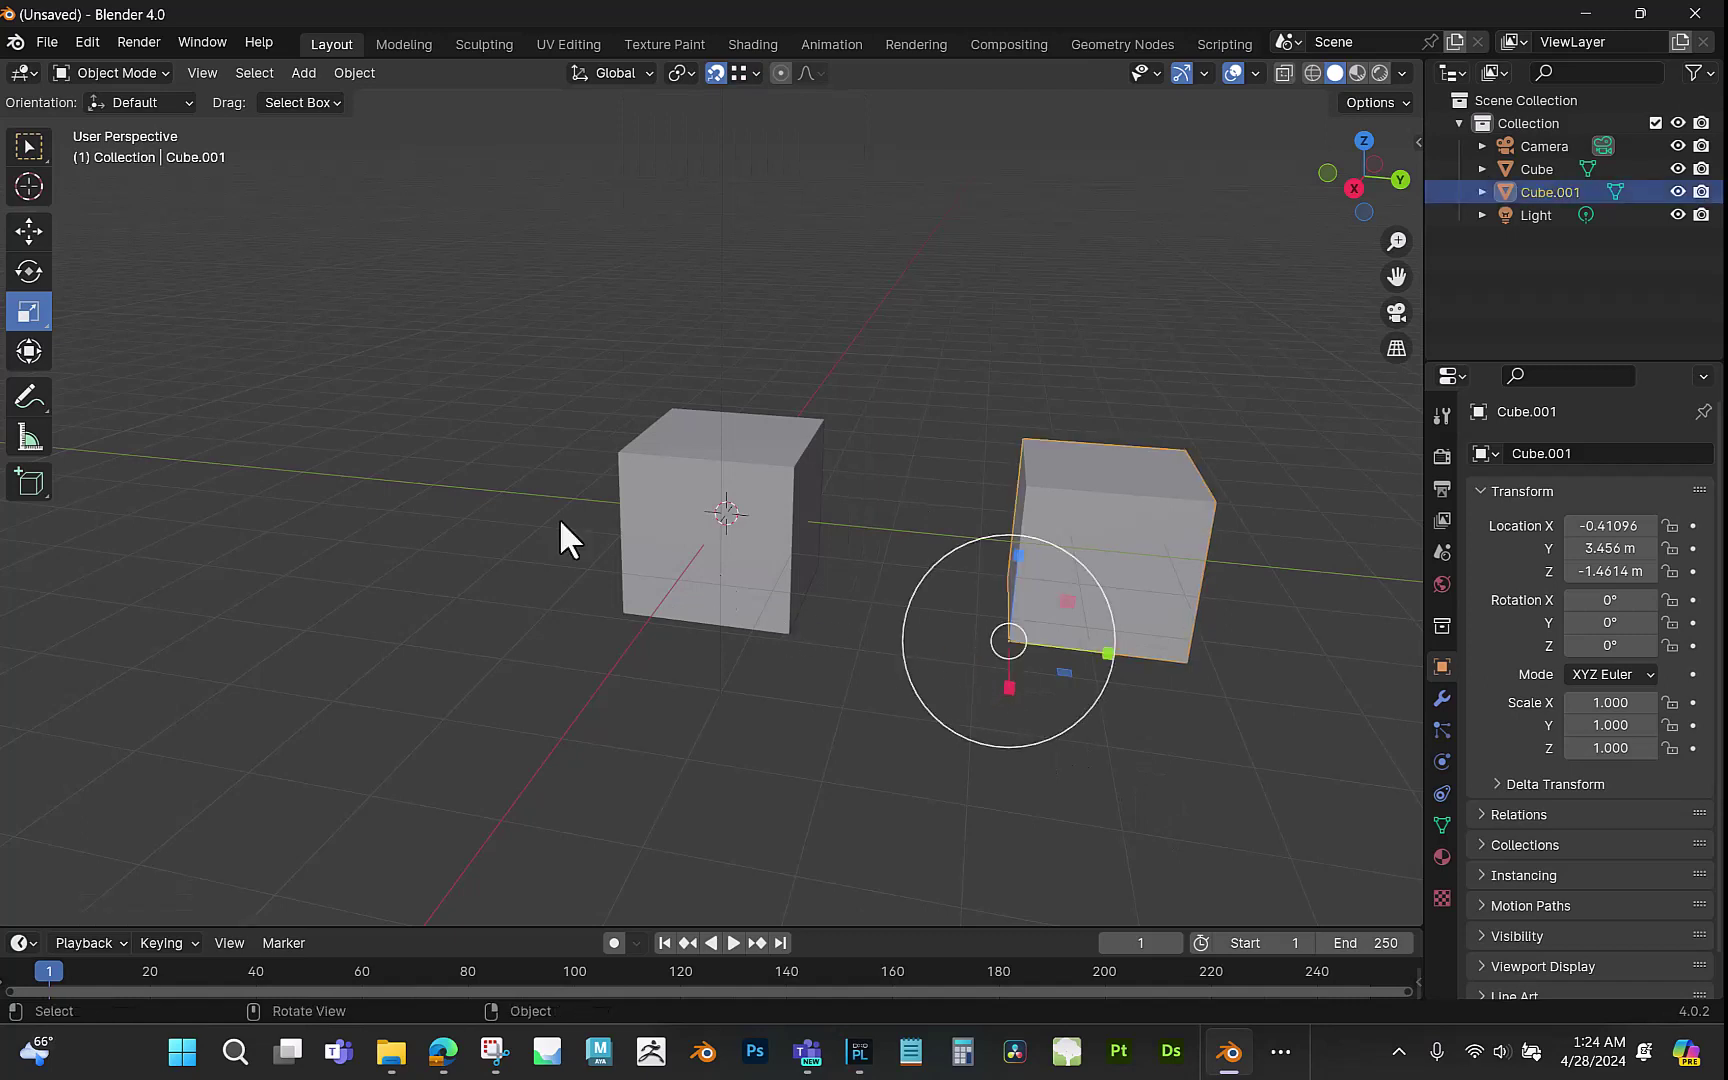
# Move the duplicated cube so its corner origin snaps to the original cube's upper corner at X 1 m, Y 1 m, Z 1 m.
pyautogui.click(29, 231)
pyautogui.moveTo(998, 649); pyautogui.dragTo(776, 466)
pyautogui.moveTo(776, 466); pyautogui.dragTo(861, 510, button='middle')
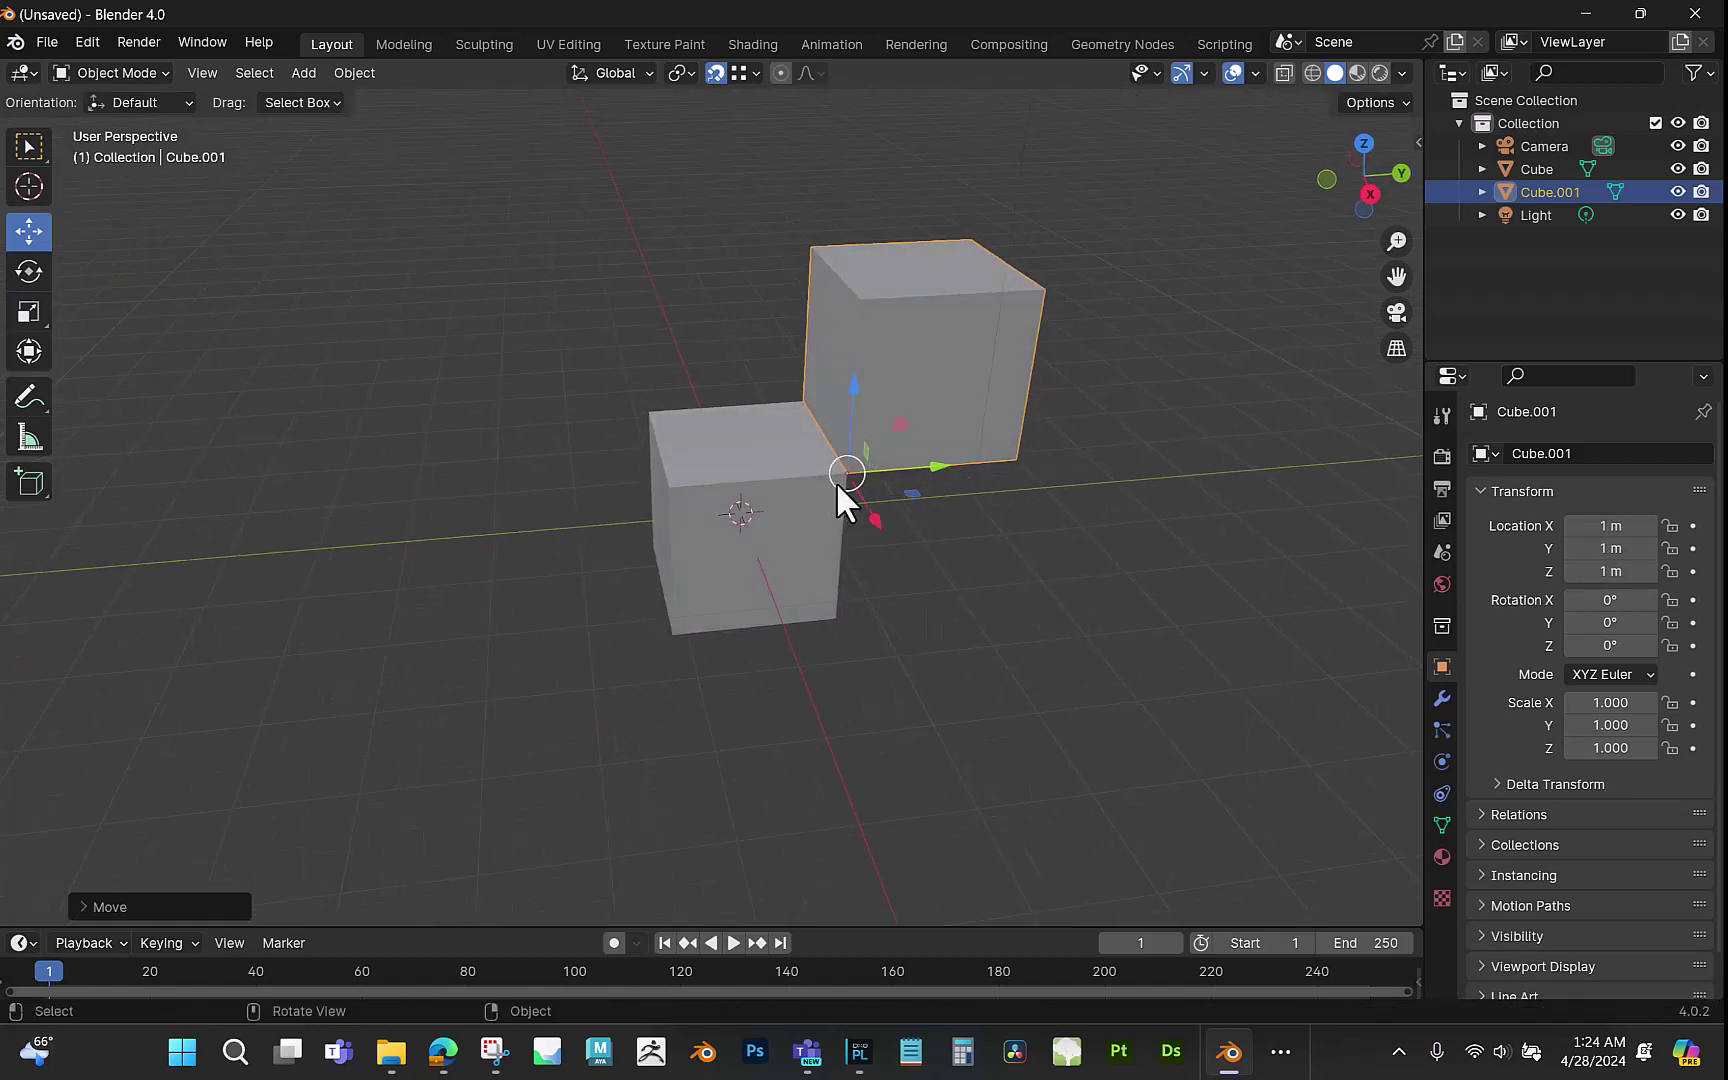
# Snap the duplicate directly on top of the original cube, with its origin at X 1 m, Y -1 m, Z 1 m.
pyautogui.moveTo(836, 481); pyautogui.dragTo(660, 485)
pyautogui.moveTo(845, 586); pyautogui.dragTo(859, 562, button='middle')
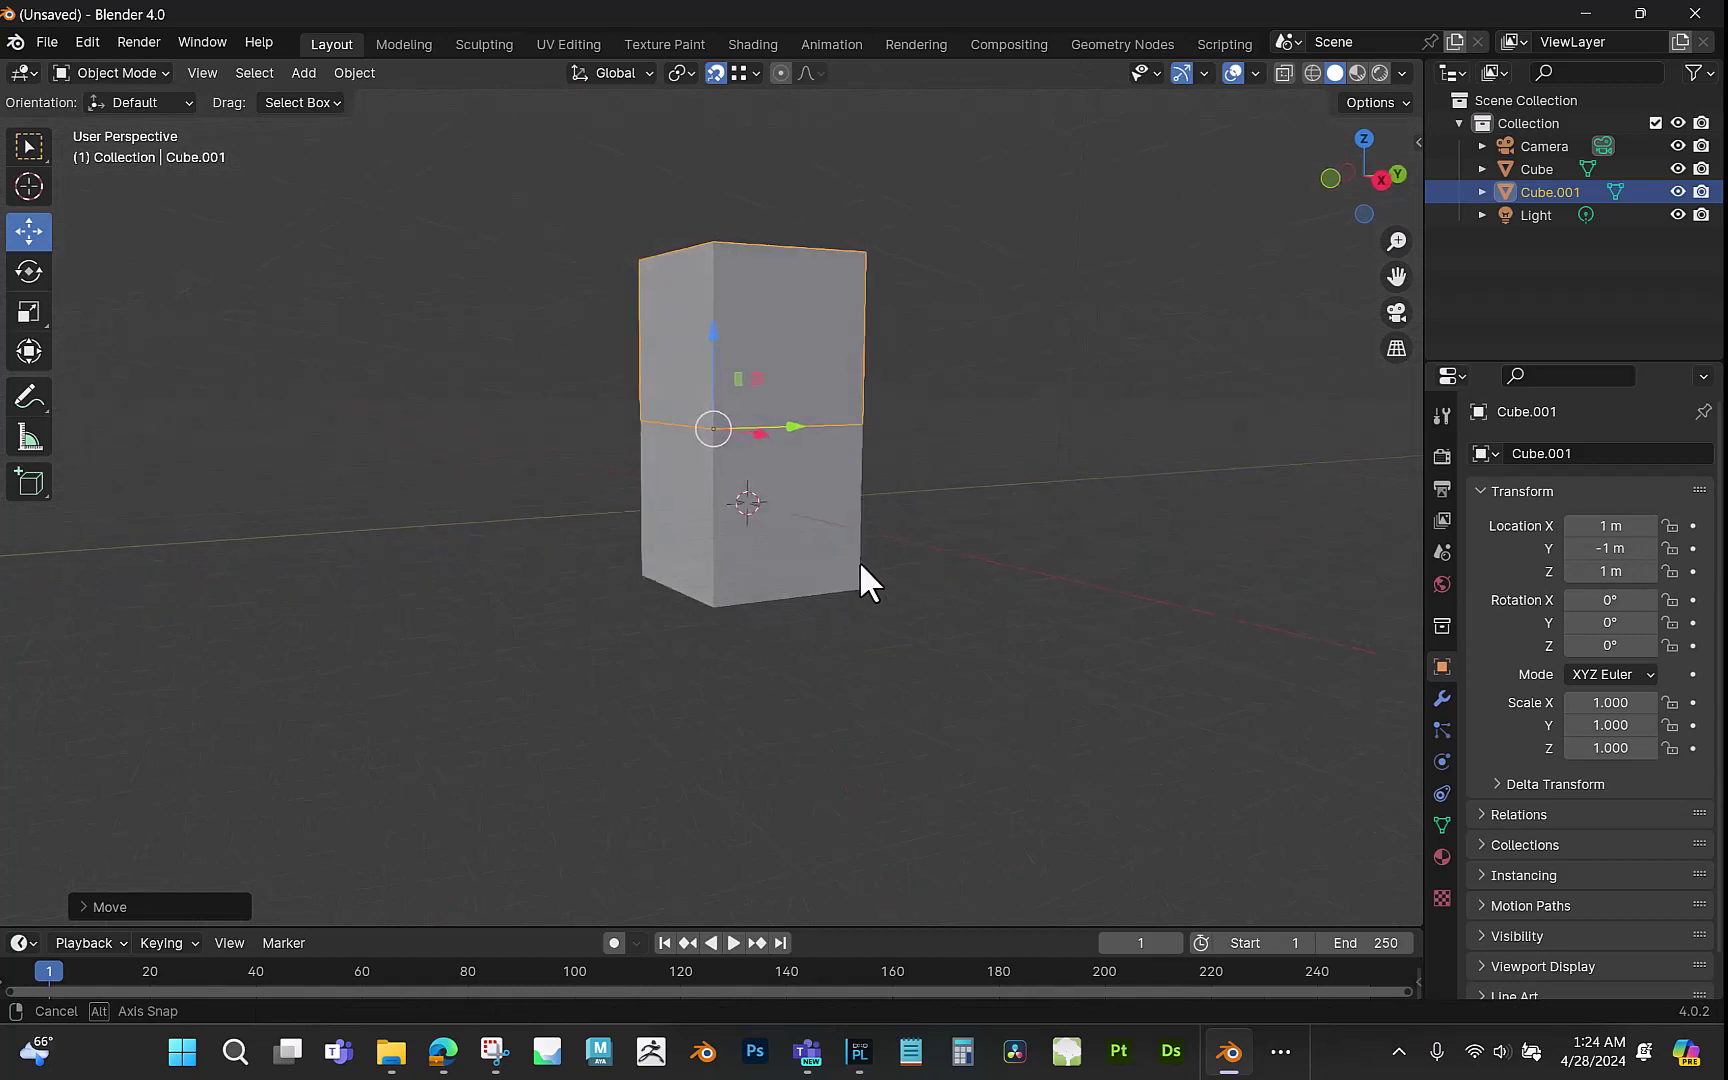
pyautogui.scroll(5, 870, 480)
pyautogui.moveTo(878, 423); pyautogui.dragTo(730, 473, button='middle')
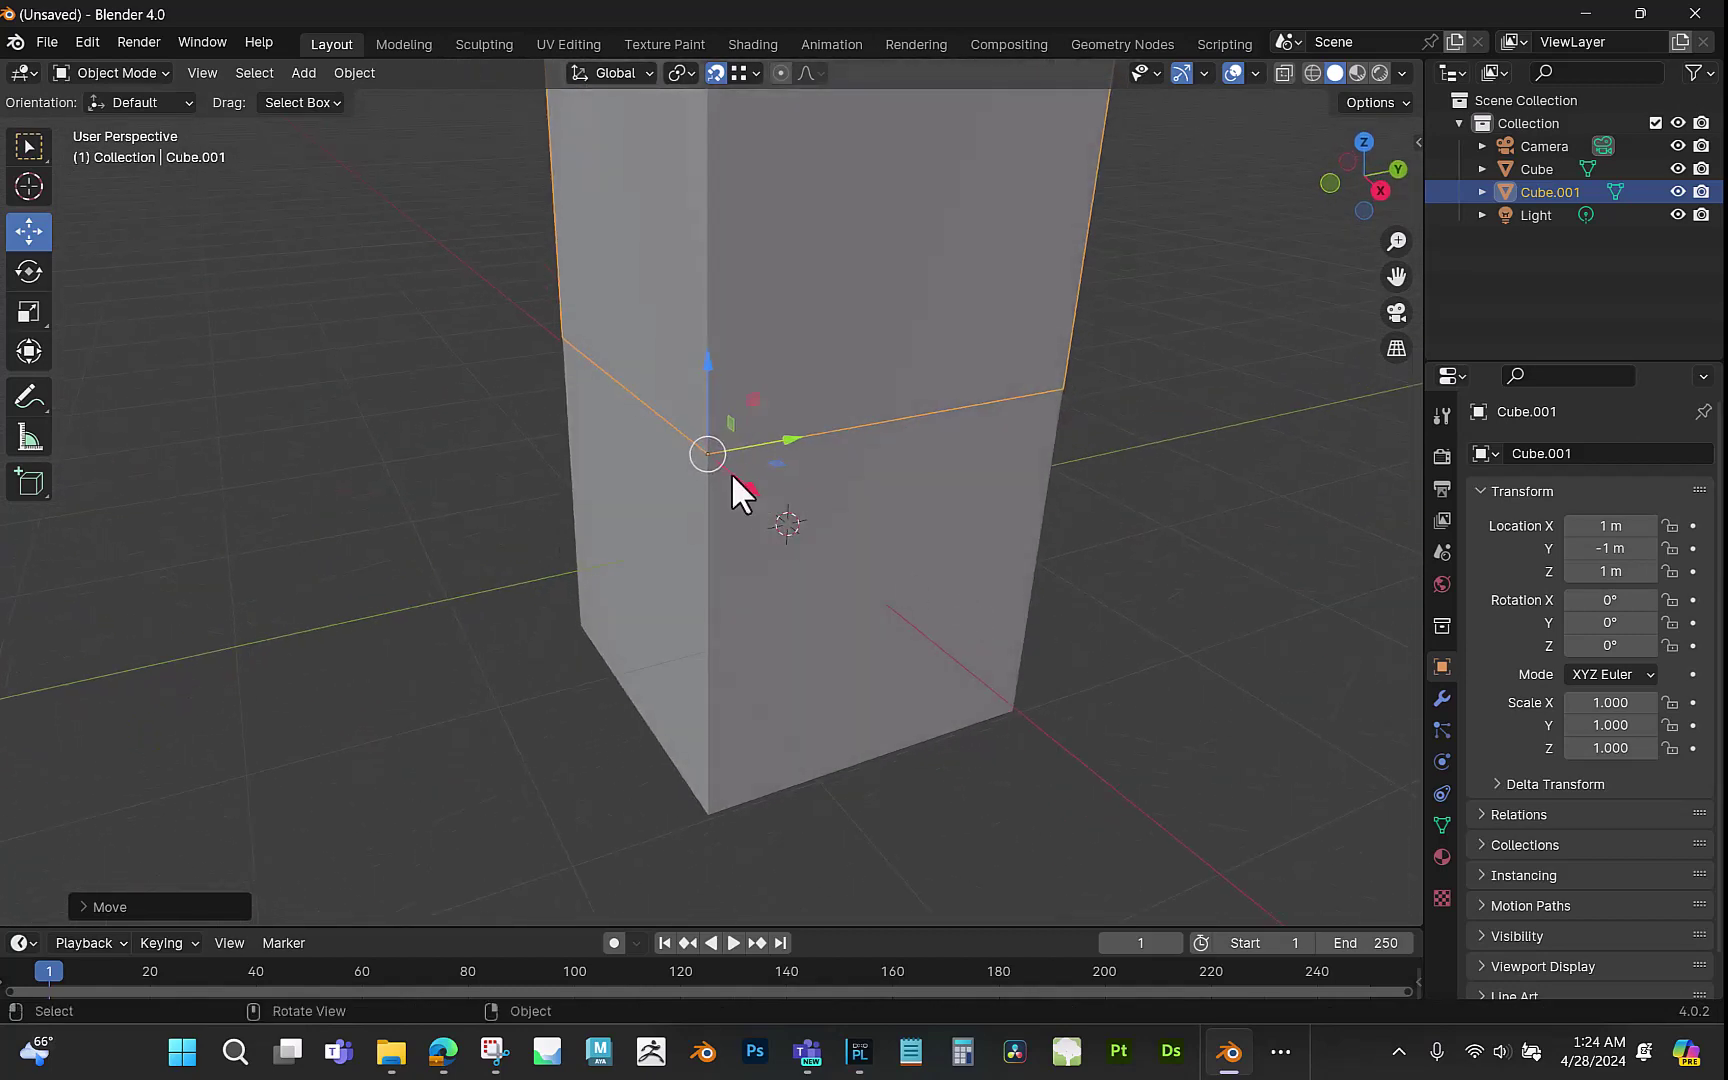
# Snap the duplicate side by side with the original cube, with its origin at X 1 m, Y 1 m, Z -1 m.
pyautogui.moveTo(712, 472); pyautogui.dragTo(1014, 728)
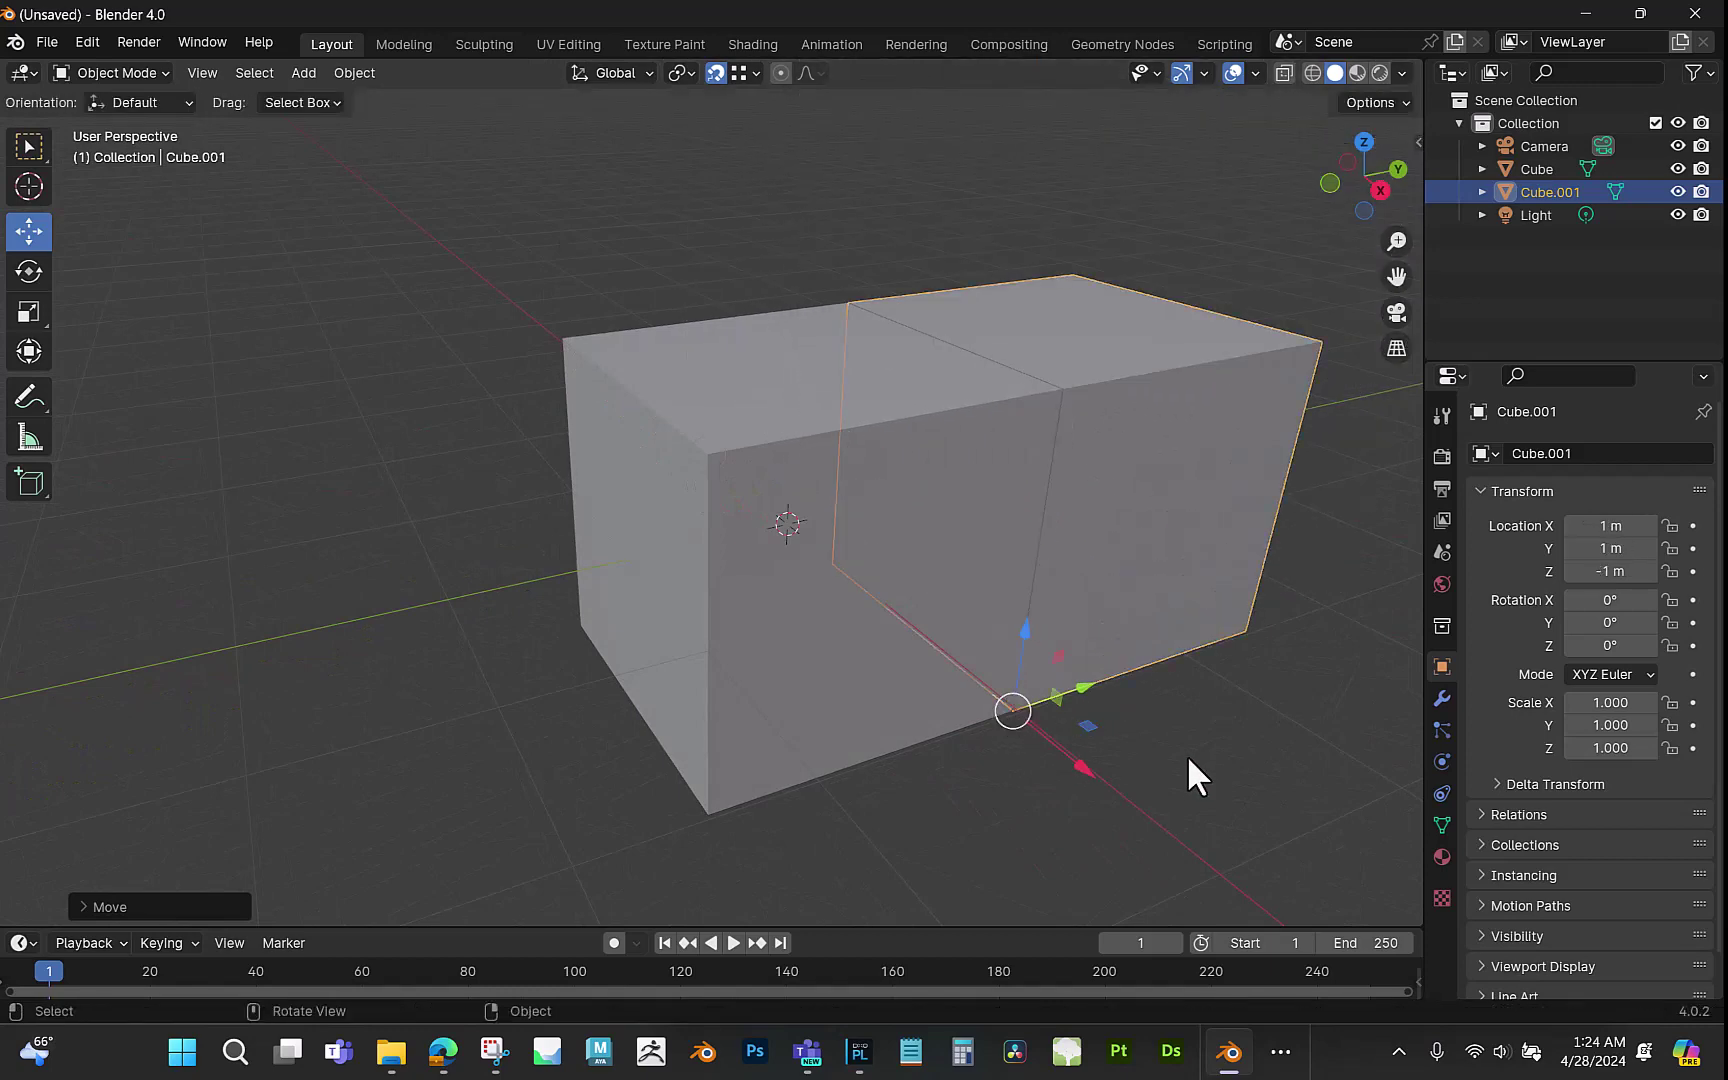
pyautogui.moveTo(1188, 771); pyautogui.dragTo(1058, 760, button='middle')
pyautogui.scroll(-4, 1058, 760)
pyautogui.moveTo(971, 748); pyautogui.dragTo(1100, 686, button='middle')
pyautogui.scroll(1, 913, 643)
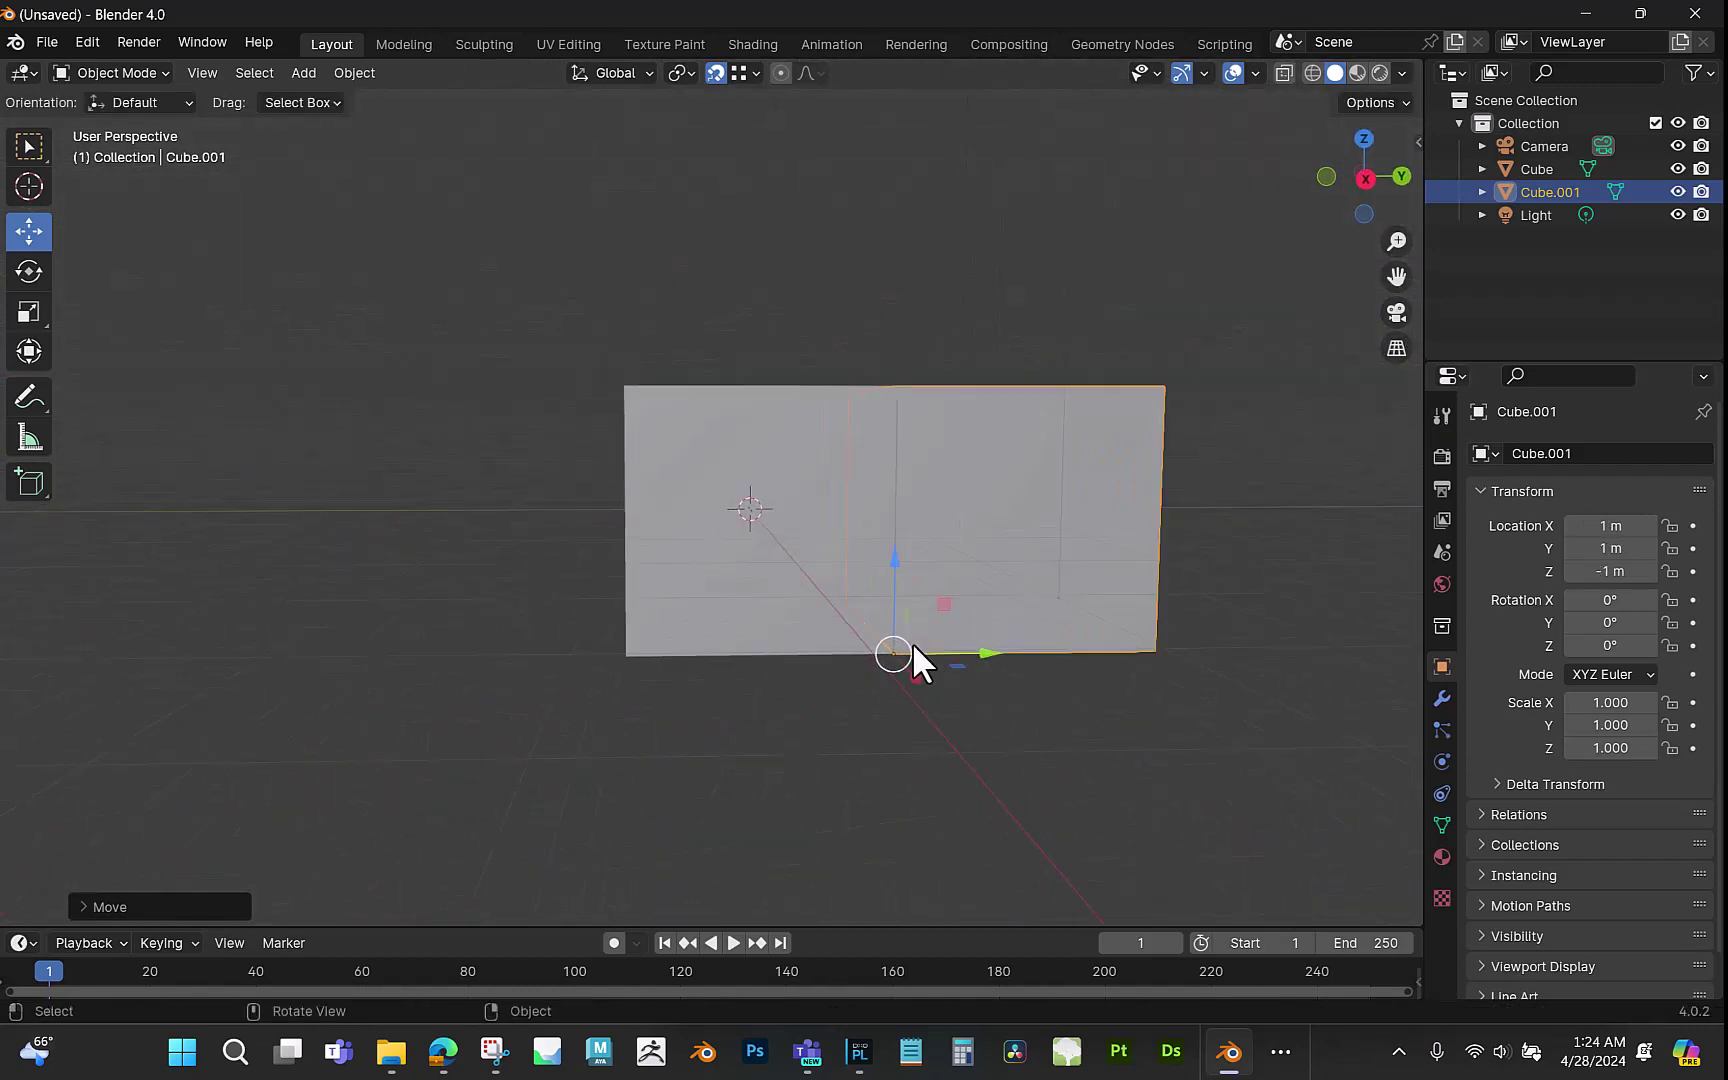
pyautogui.moveTo(870, 670); pyautogui.dragTo(721, 328, button='middle')
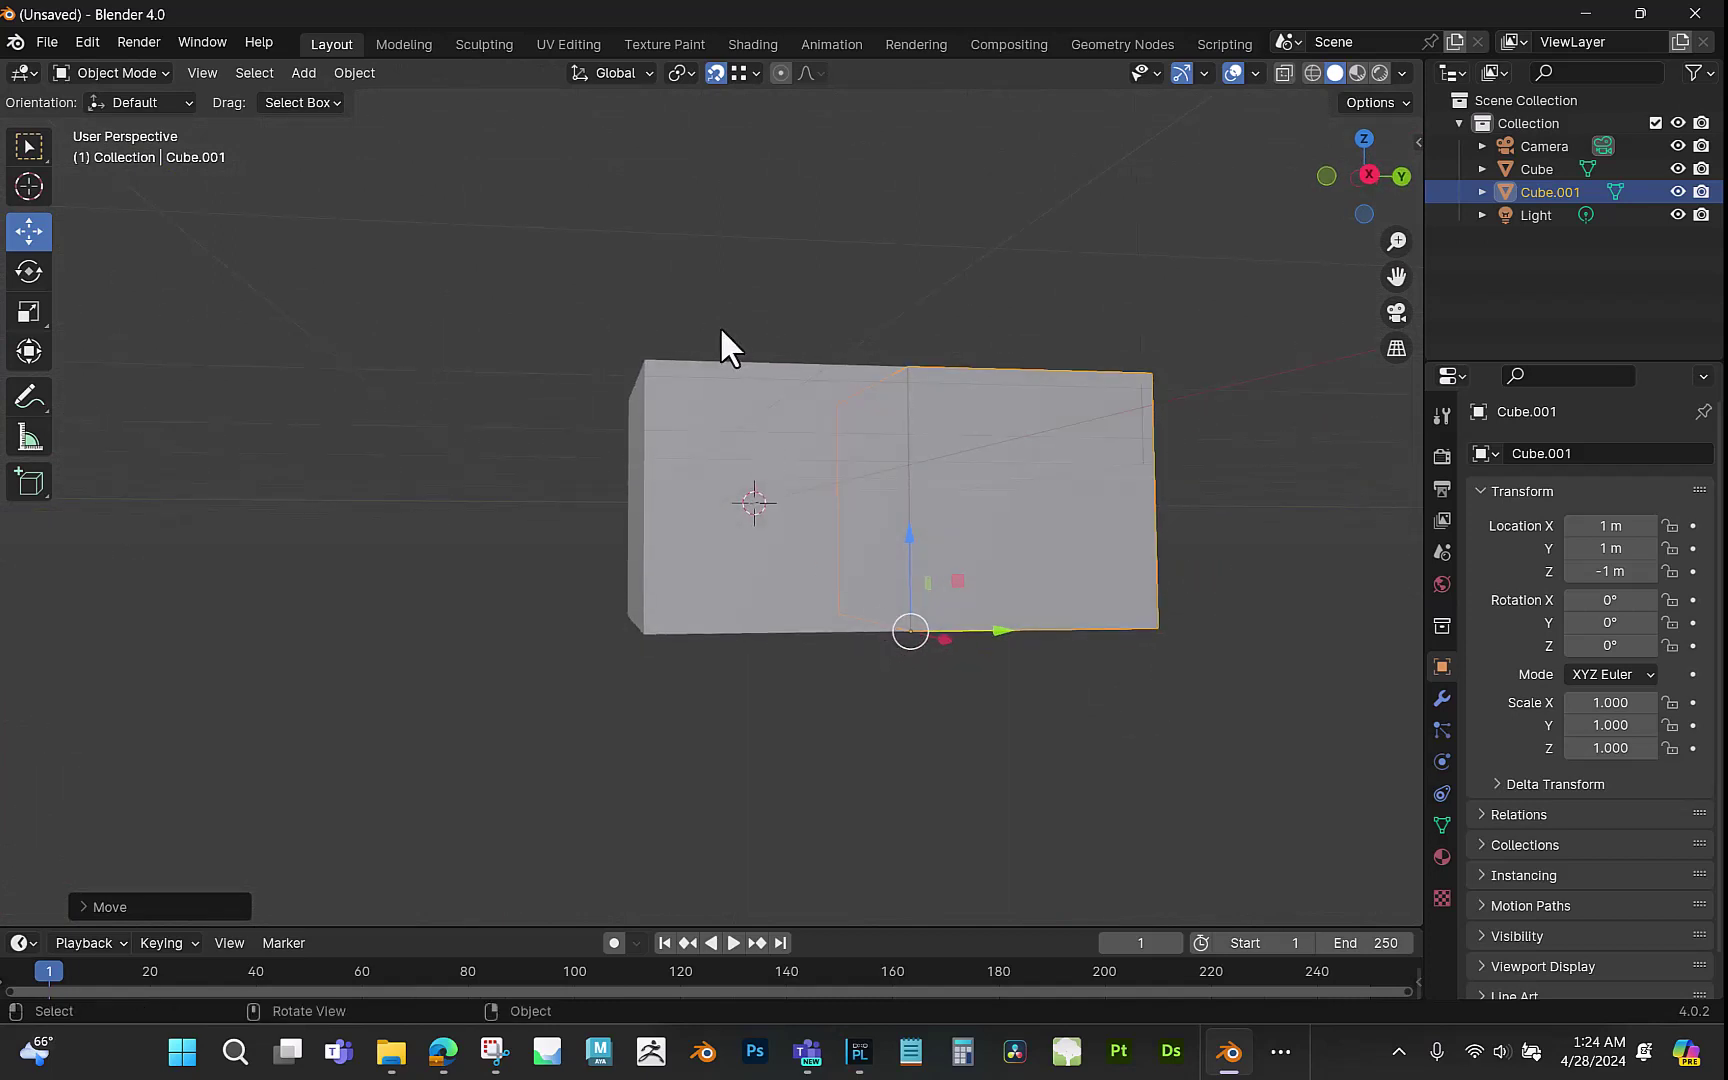
# Turn on the option that makes transforms affect only origins for the duplicated cube.
pyautogui.moveTo(912, 630)
pyautogui.mouseDown()
pyautogui.moveTo(918, 667)
pyautogui.moveTo(656, 675)
pyautogui.moveTo(1037, 625)
pyautogui.moveTo(910, 631)
pyautogui.mouseUp()
pyautogui.moveTo(1208, 760); pyautogui.dragTo(1301, 134, button='middle')
pyautogui.click(1372, 104)
pyautogui.click(1366, 166)
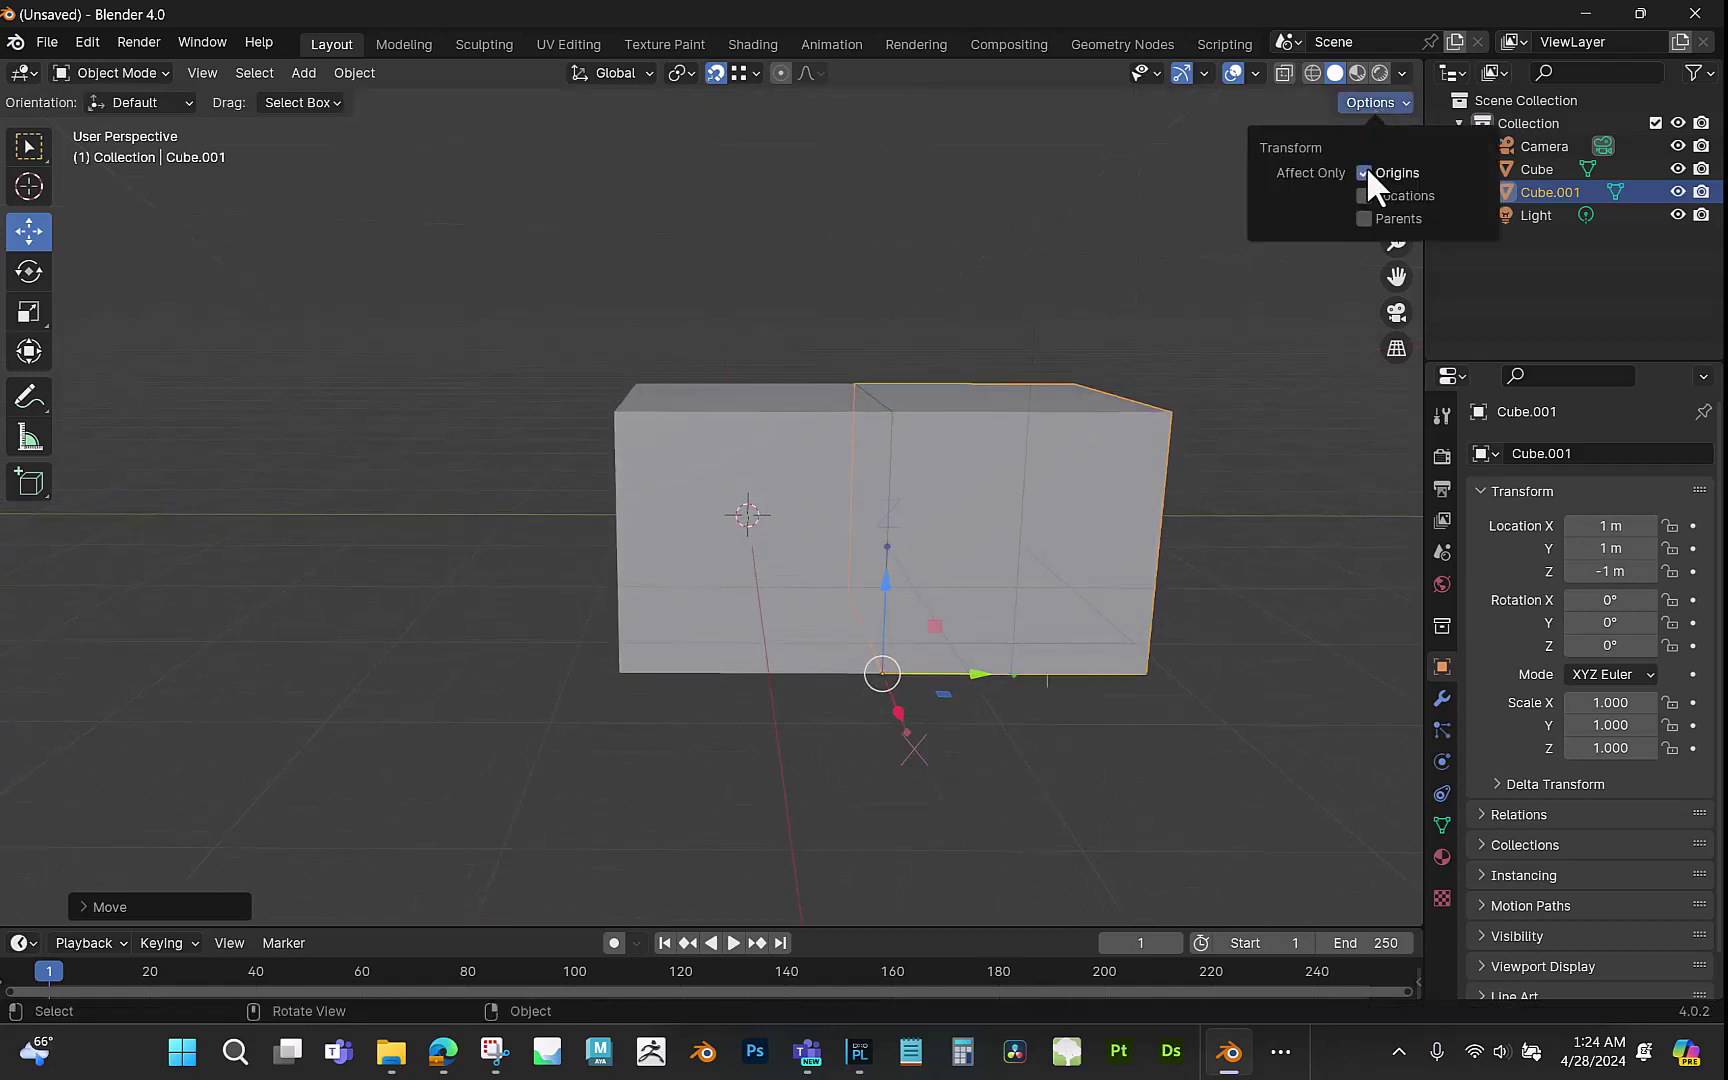
# Snap the duplicate's origin to its upper front corner, and with origin-only off, snap the cube beneath the original at X 1 m, Y -1 m, Z -1 m.
pyautogui.moveTo(891, 665); pyautogui.dragTo(627, 672)
pyautogui.click(1370, 102)
pyautogui.click(1365, 172)
pyautogui.moveTo(967, 676); pyautogui.dragTo(1123, 679, button='middle')
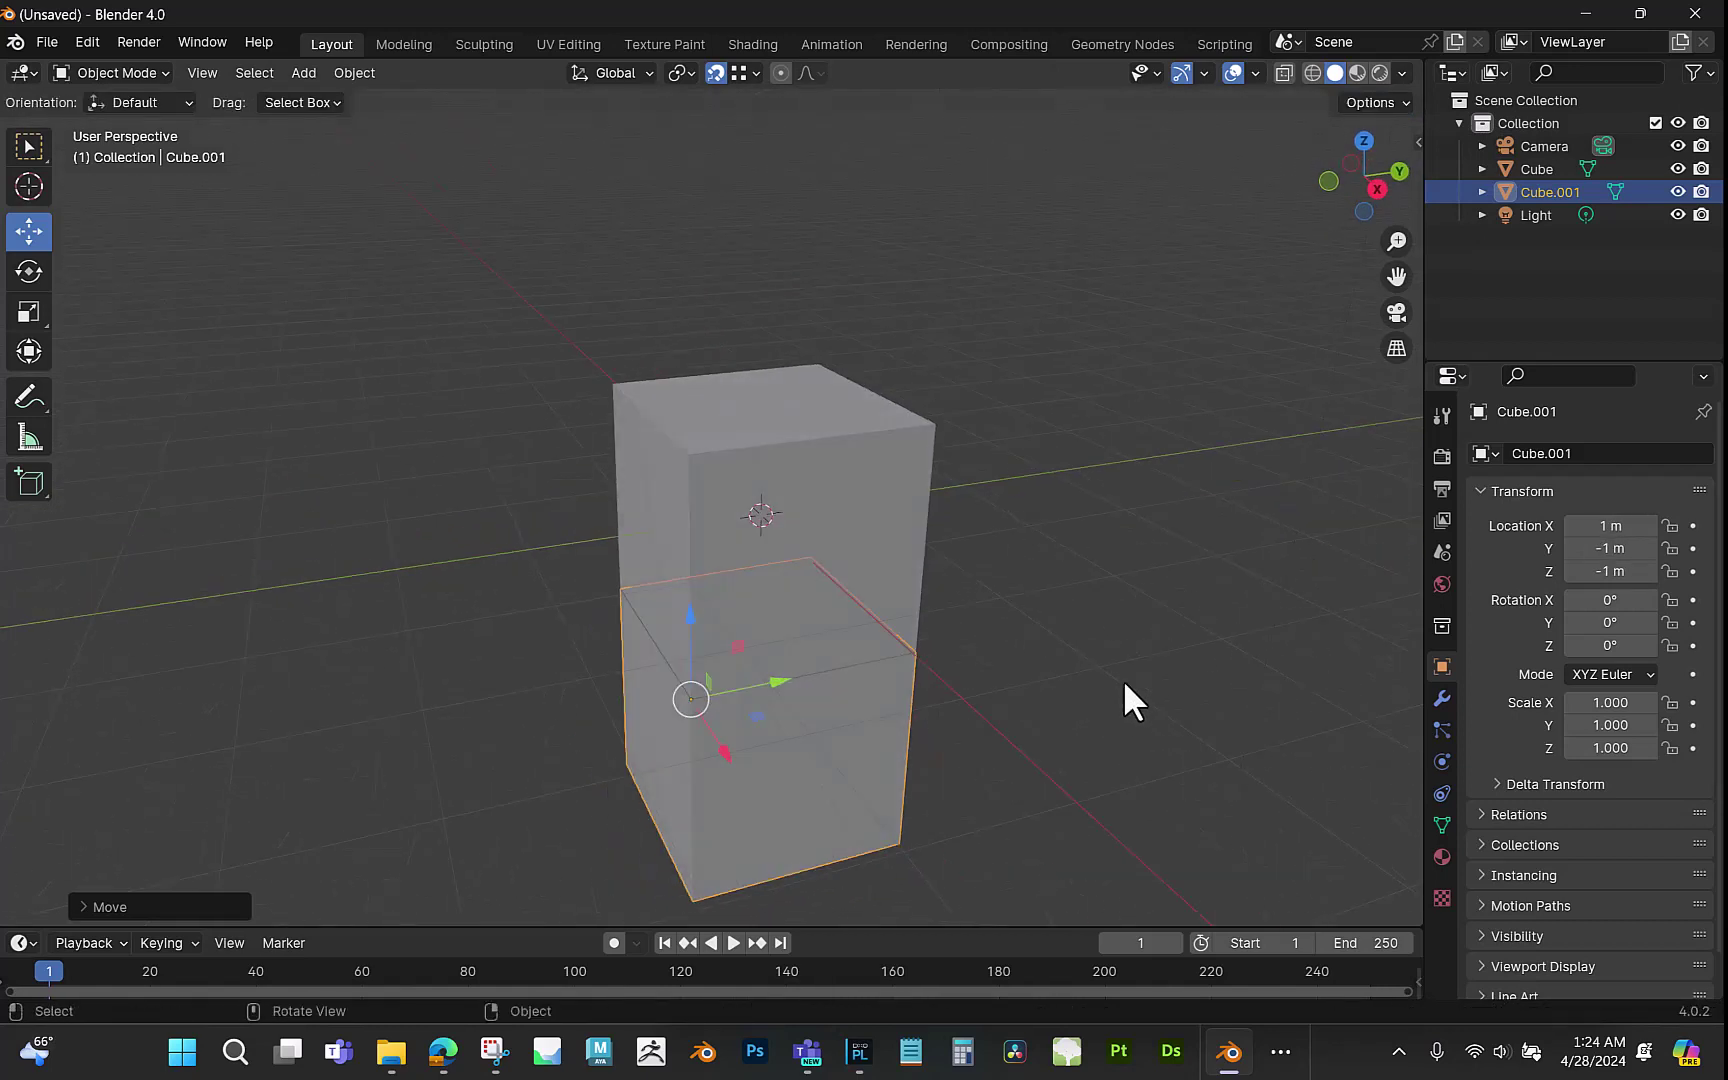
pyautogui.moveTo(1064, 758)
pyautogui.mouseDown(button='middle')
pyautogui.moveTo(1022, 717)
pyautogui.moveTo(1068, 758)
pyautogui.mouseUp(button='middle')
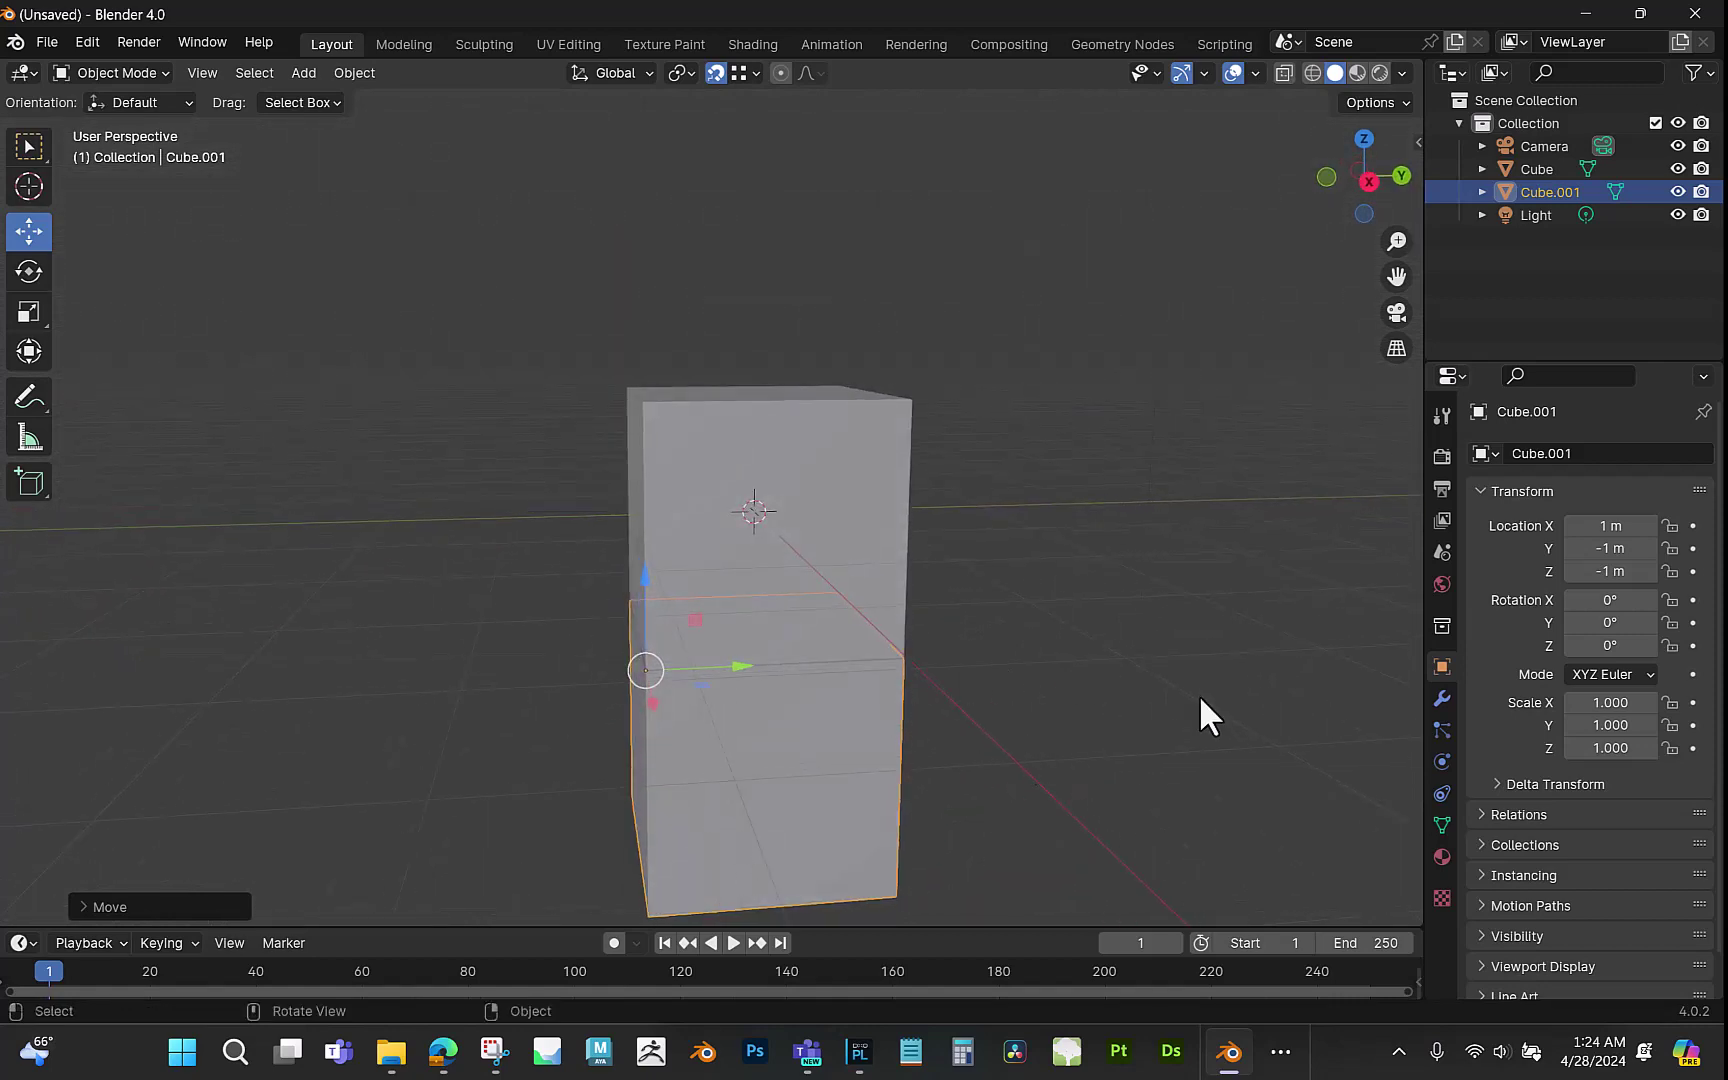
pyautogui.moveTo(1091, 649); pyautogui.dragTo(853, 589, button='middle')
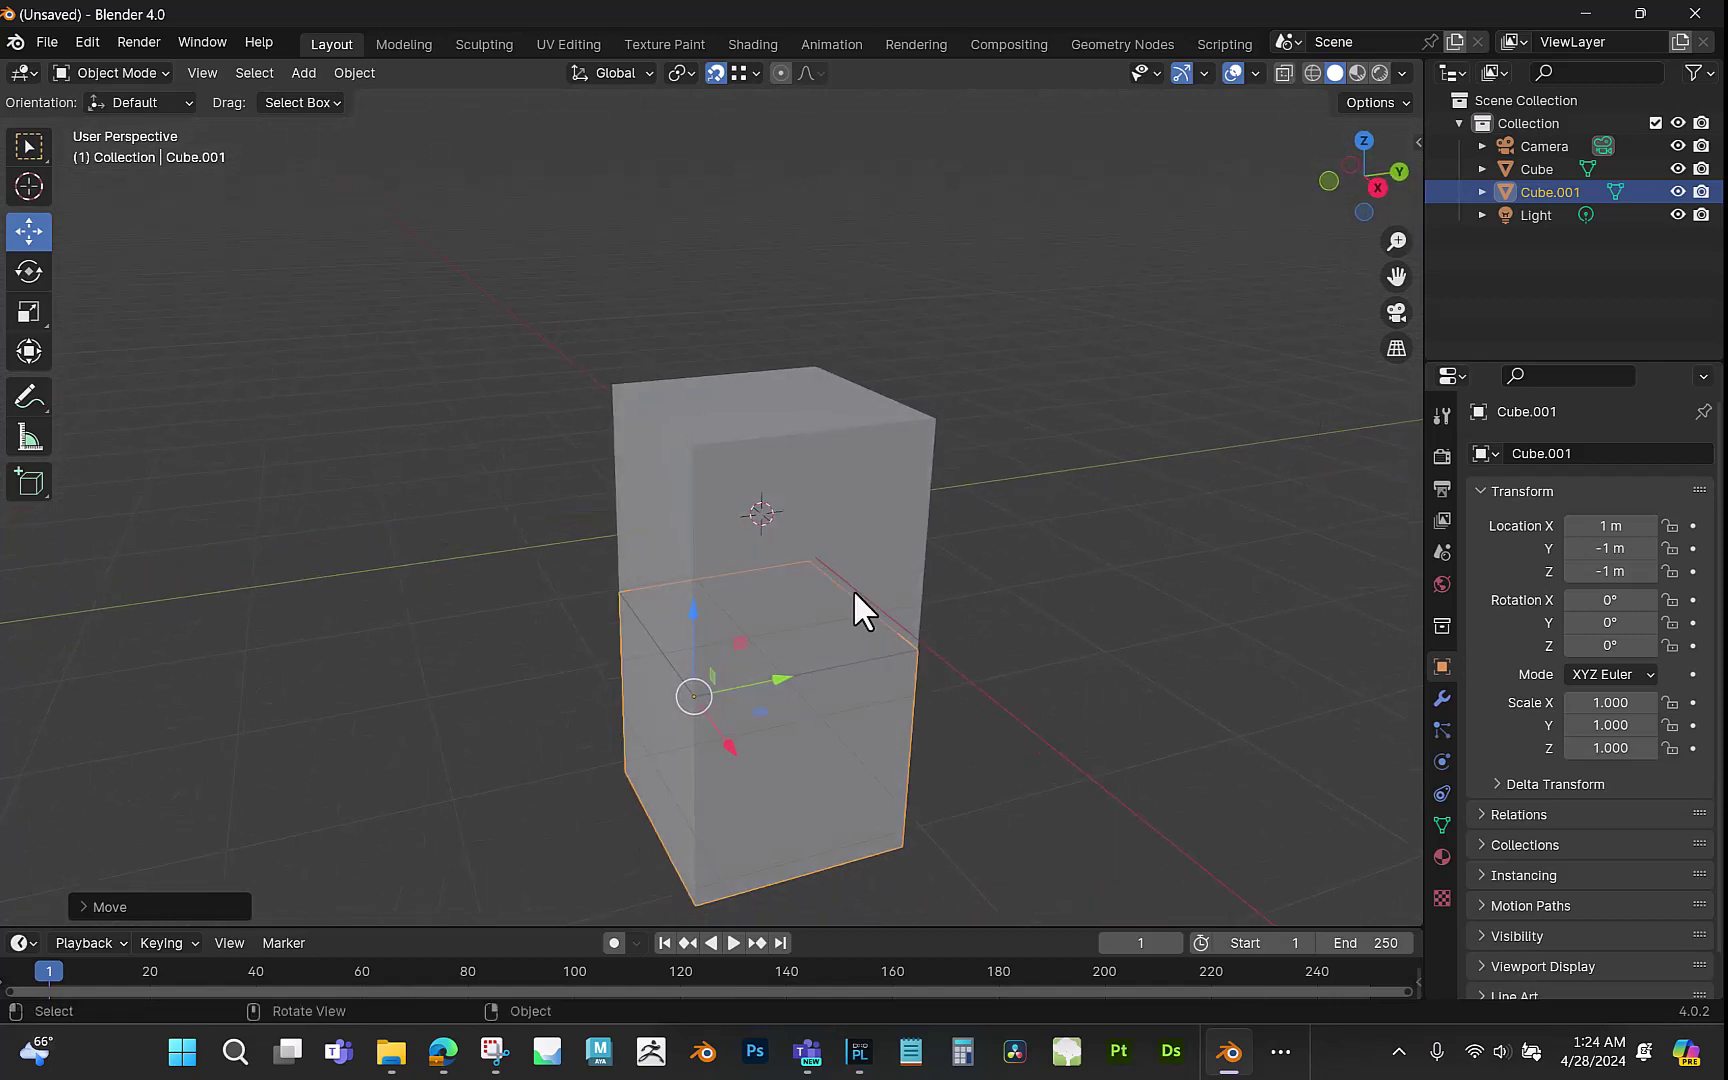